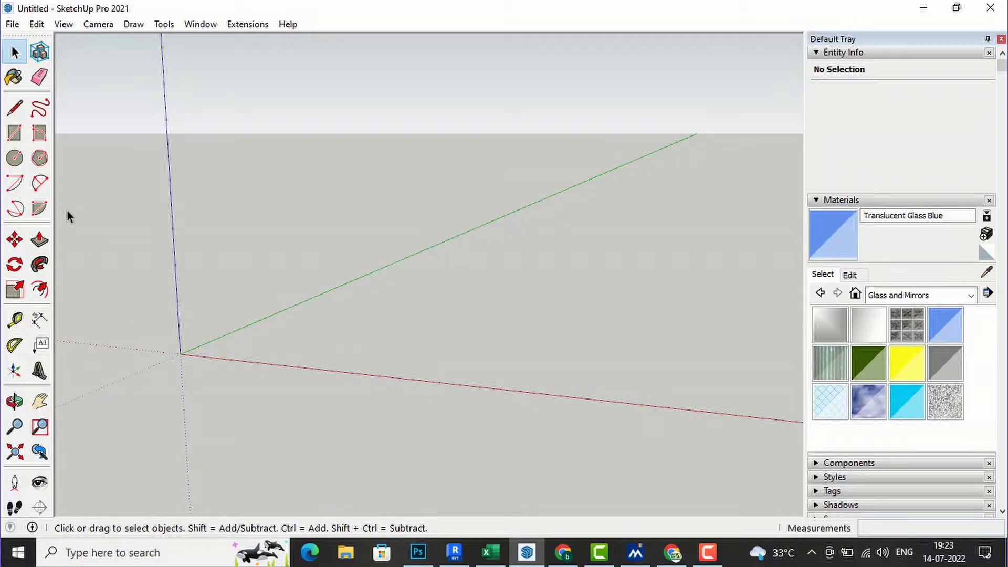
- Draw a two-point arc on the ground with its ends along the red axis and a bulge of about 34' 4"
left_click(39, 182)
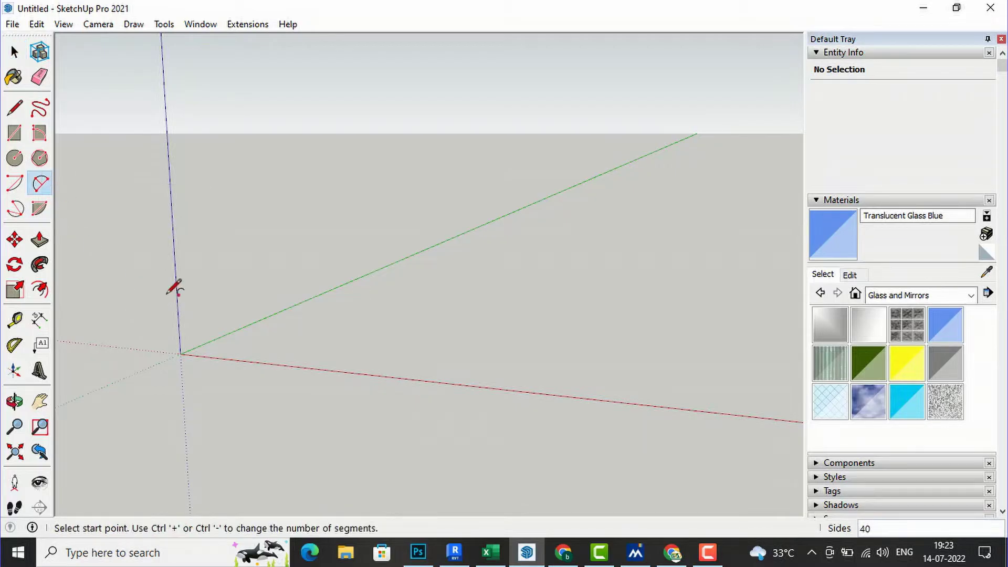
scroll(276, 357, "up", 1)
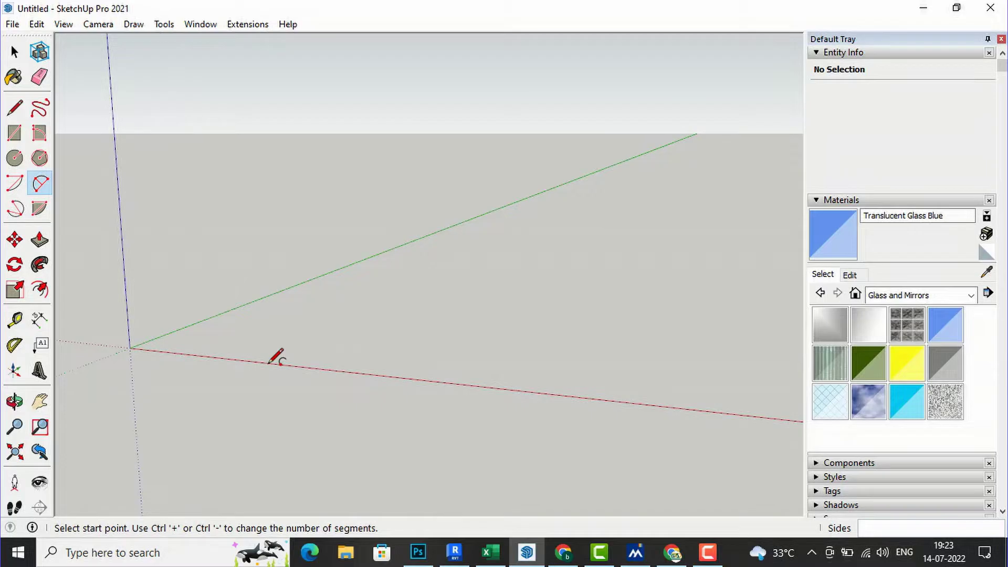
left_click(270, 362)
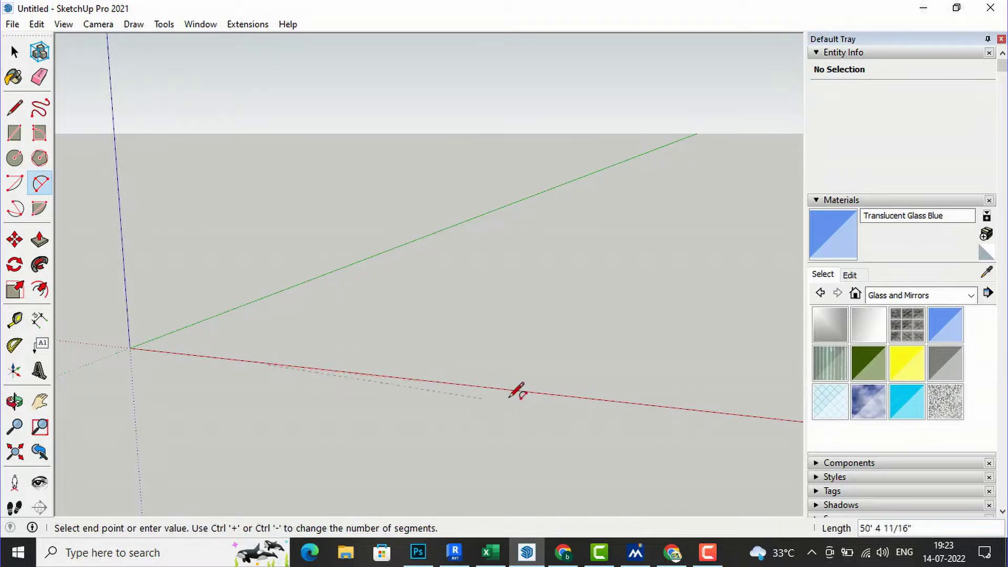
left_click(573, 394)
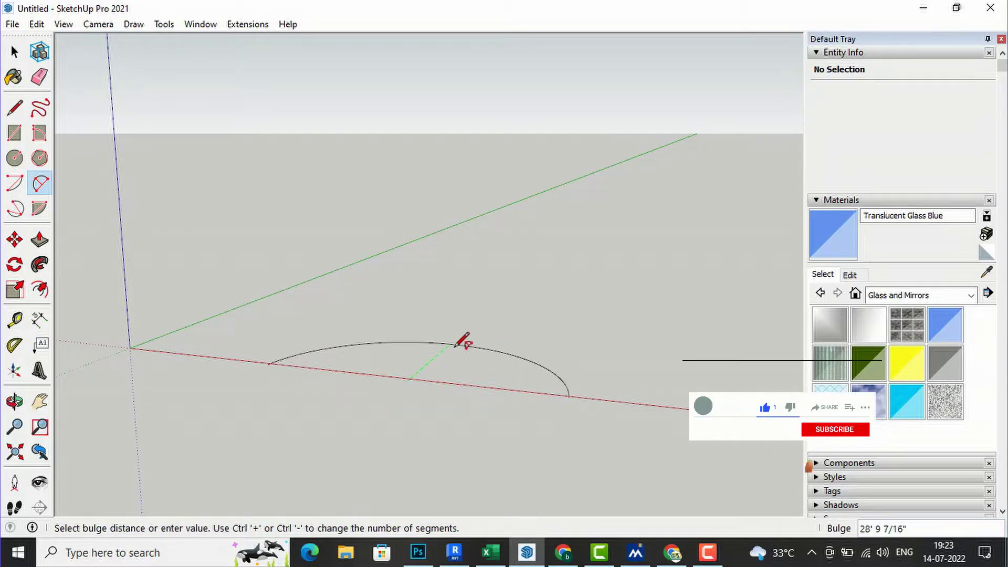
scroll(459, 339, "up", 1)
left_click(436, 330)
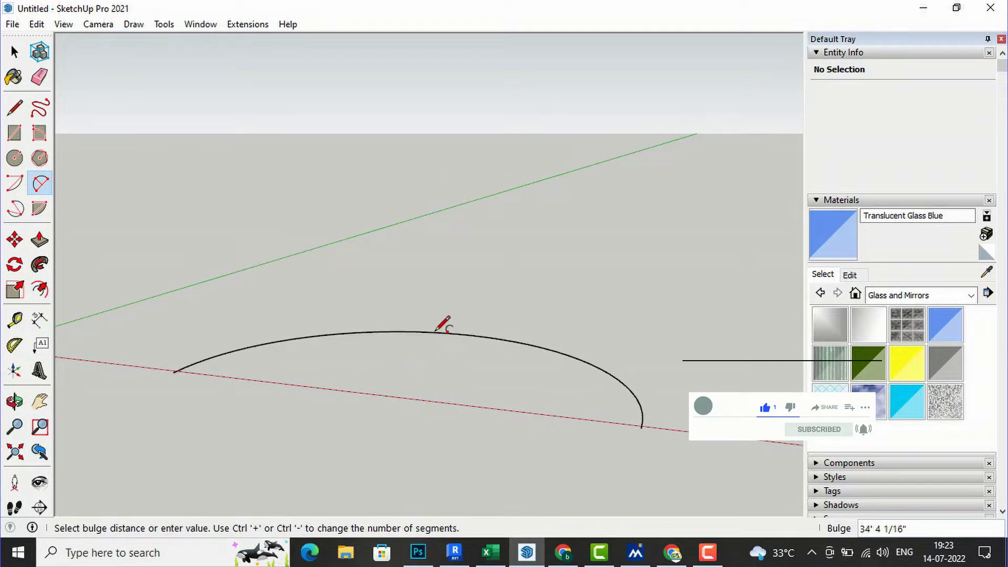
- Offset the arc outward by 9" to set the wall thickness
left_click(37, 292)
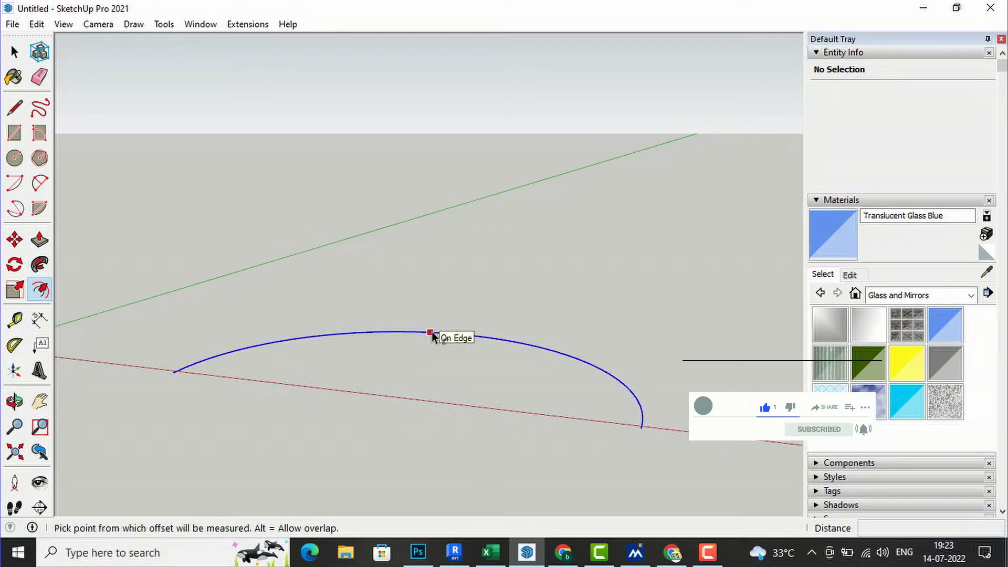
left_click(431, 333)
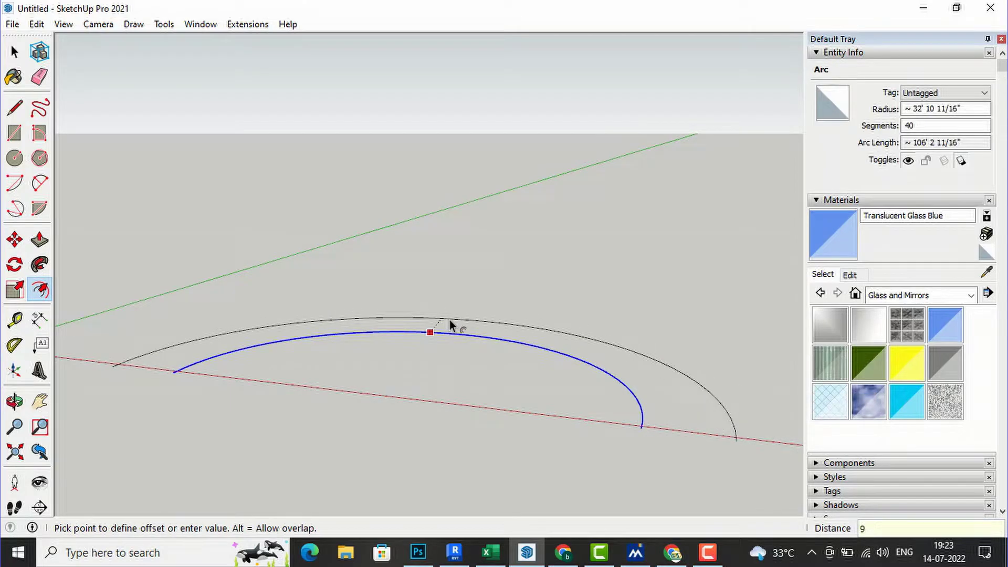
key("Return")
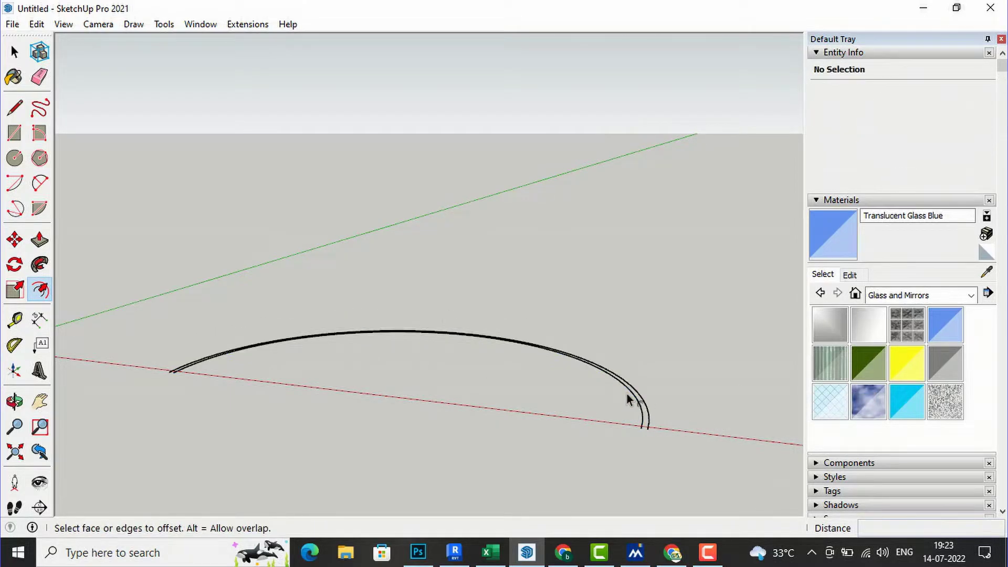
- Close both open ends between the two arcs with short lines to form a face
middle_click_drag(614, 381, 503, 320)
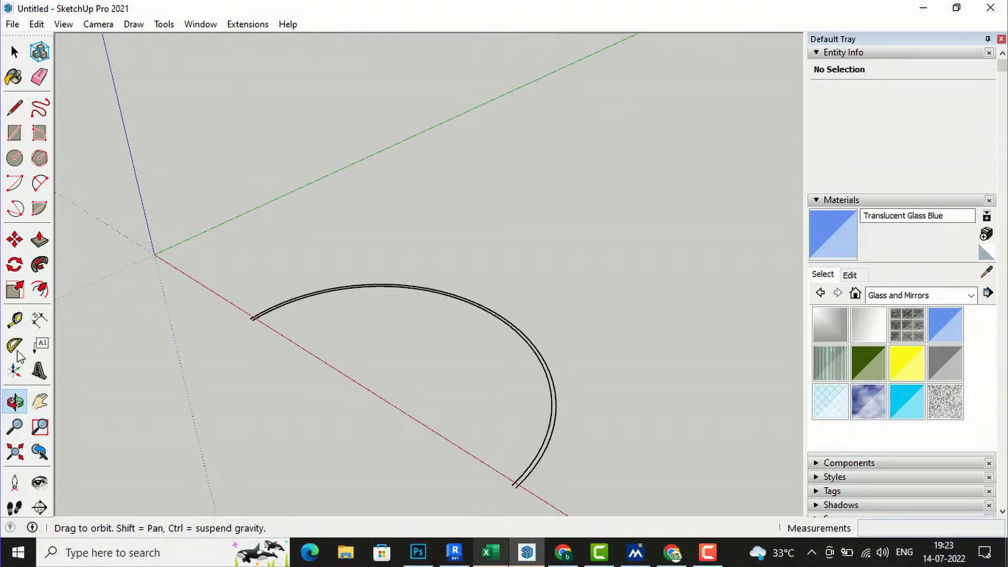
key("f")
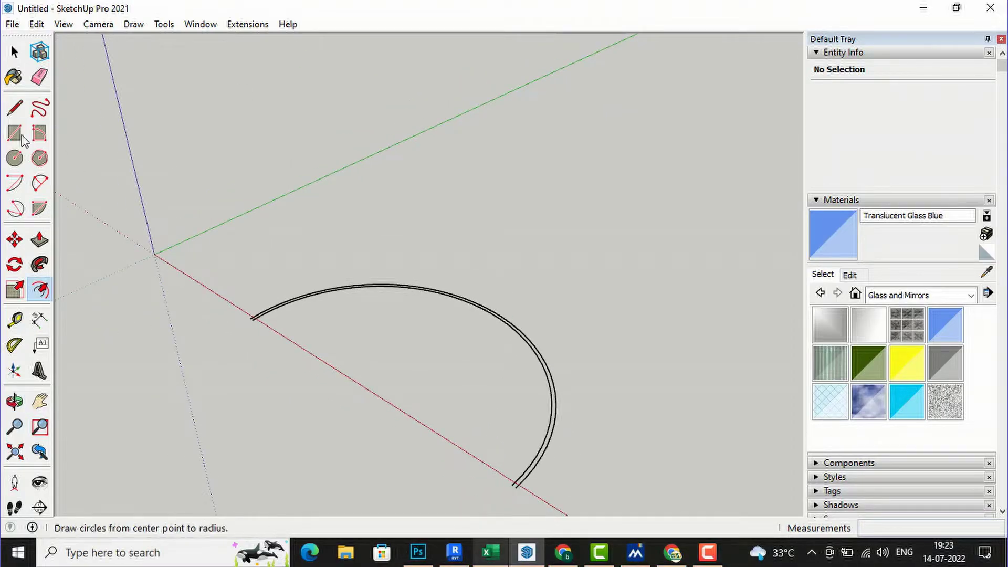
left_click(15, 108)
scroll(251, 307, "up", 3)
scroll(250, 309, "up", 3)
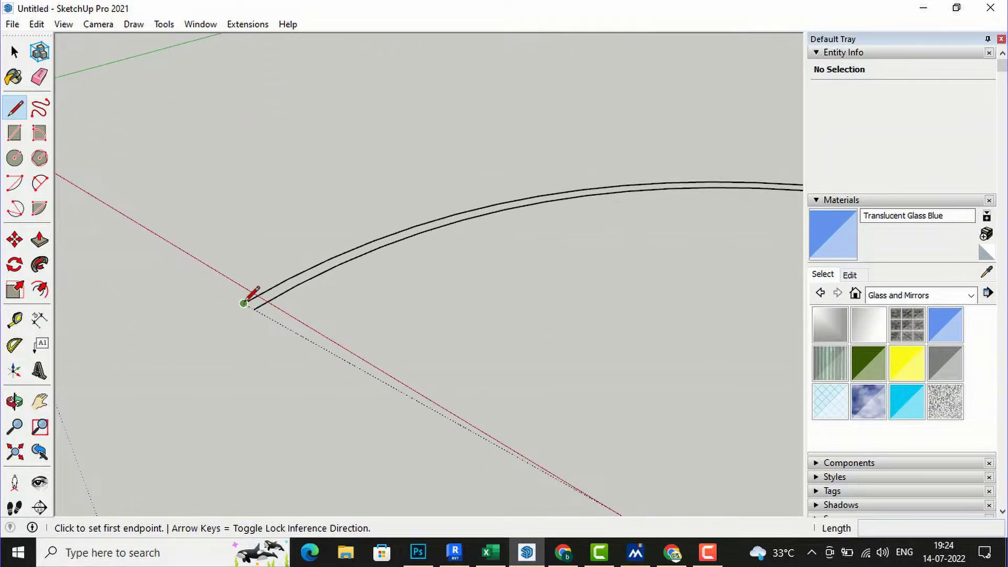
left_click(244, 304)
left_click(253, 310)
scroll(229, 161, "down", 5)
scroll(530, 331, "up", 2)
scroll(501, 313, "up", 3)
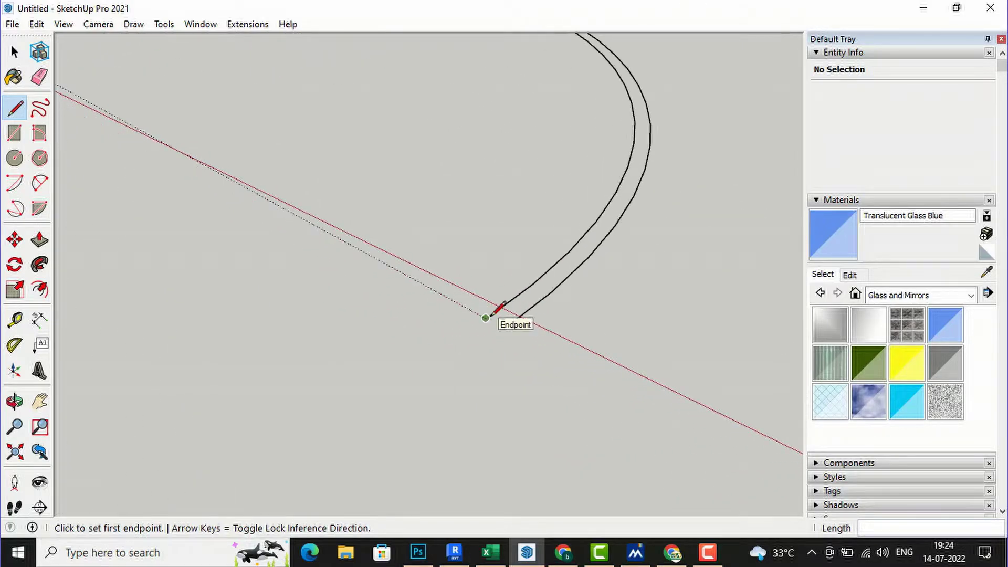
left_click(497, 313)
left_click(504, 328)
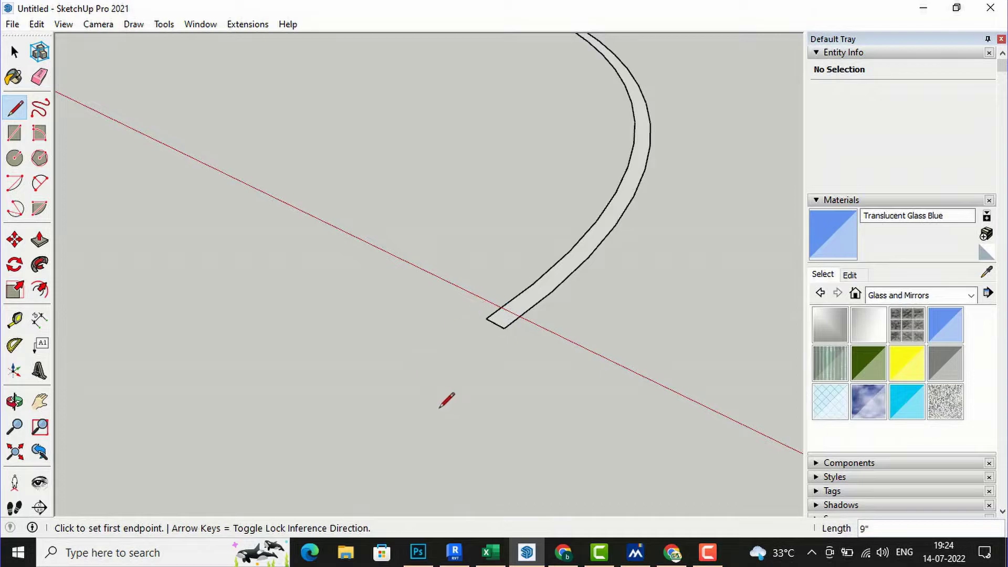
- Extrude the curved strip face upward 10' with Push/Pull to form the wall
scroll(446, 400, "down", 5)
scroll(555, 245, "up", 1)
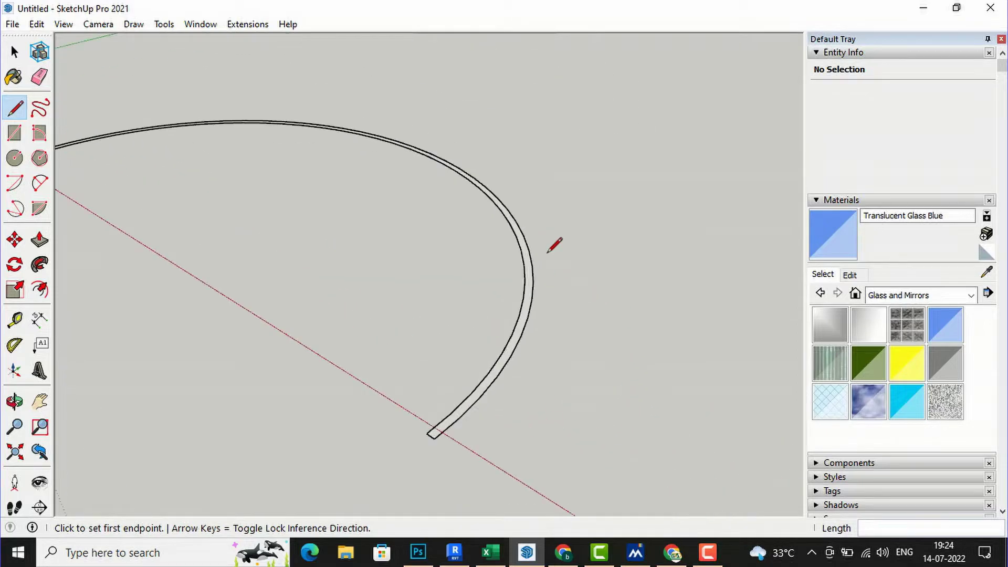
left_click(39, 240)
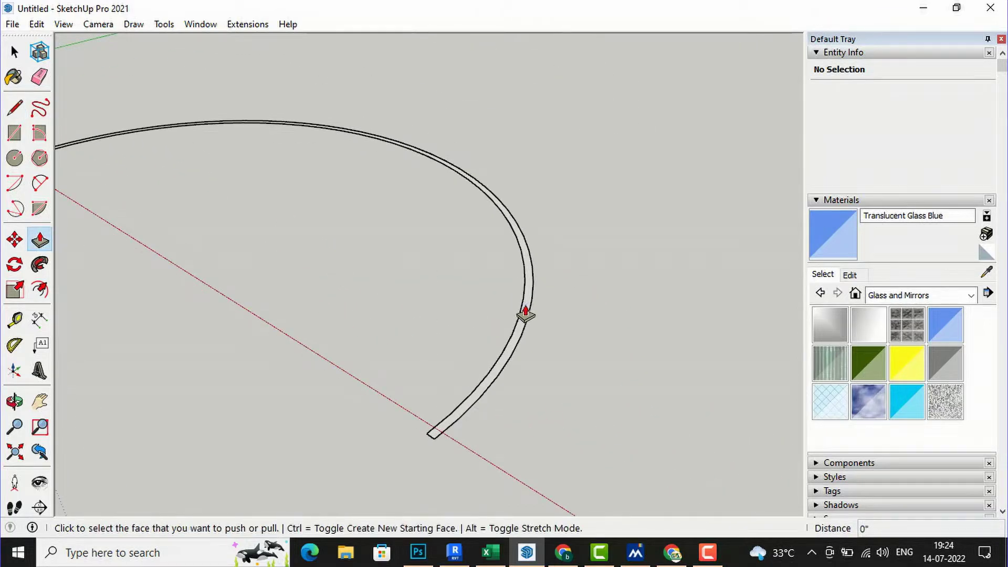
left_click(524, 314)
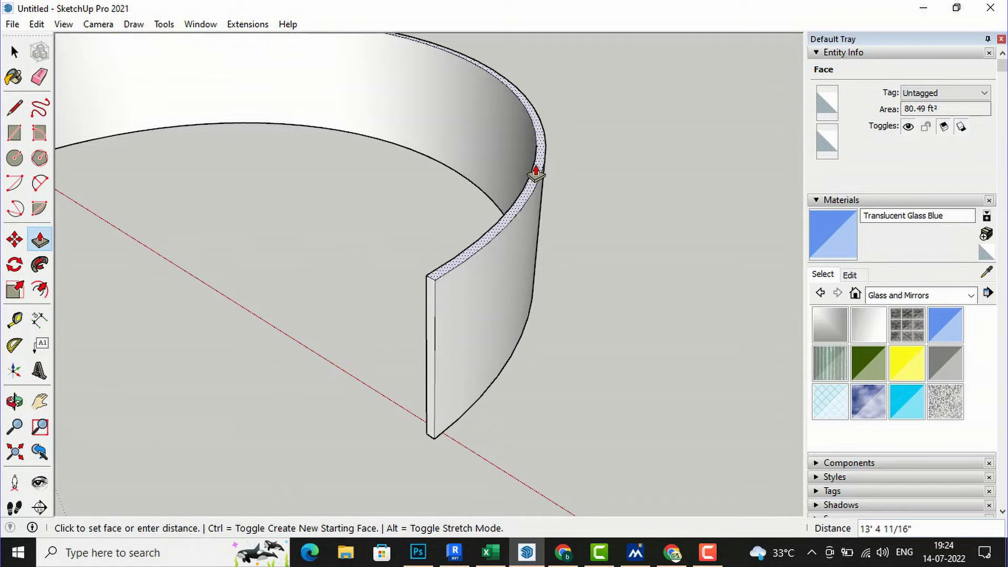
type("10'")
key("Return")
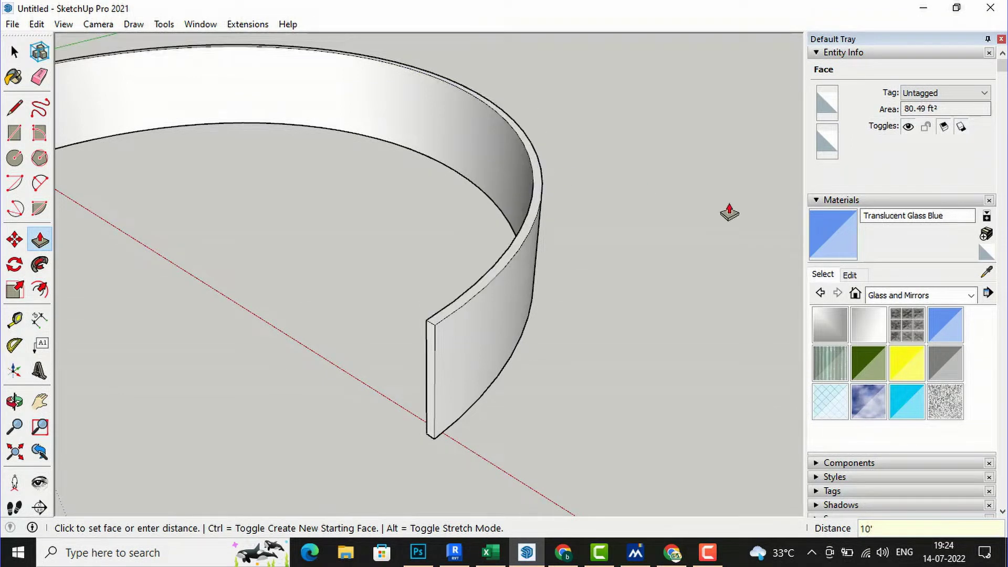
- Draw a 6' by 6' rectangle on the ground in front of the wall's outer curved face
middle_click_drag(732, 212, 729, 215)
left_click(14, 51)
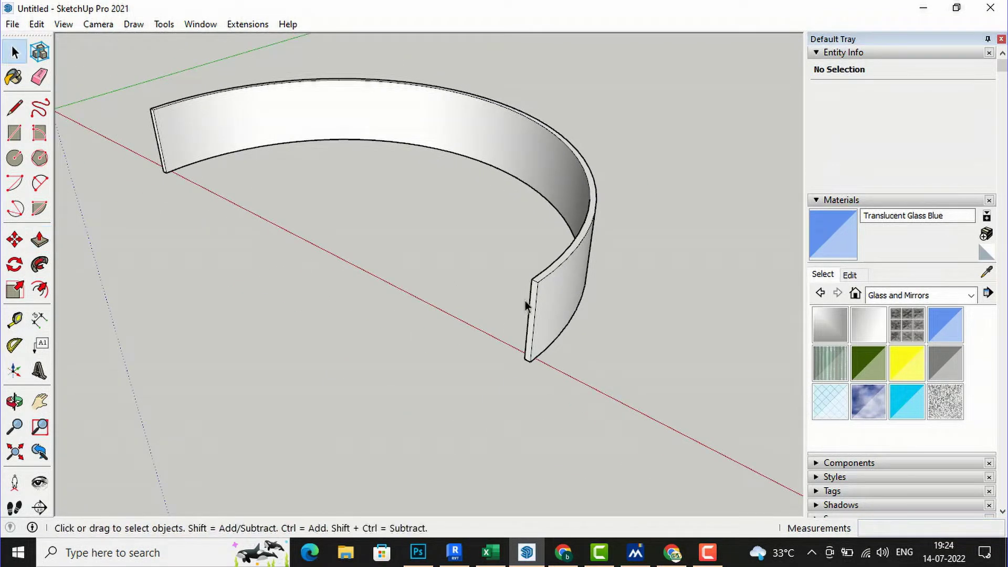
key("o")
left_click_drag(637, 209, 300, 224)
left_click_drag(733, 245, 240, 208)
left_click_drag(490, 343, 529, 290)
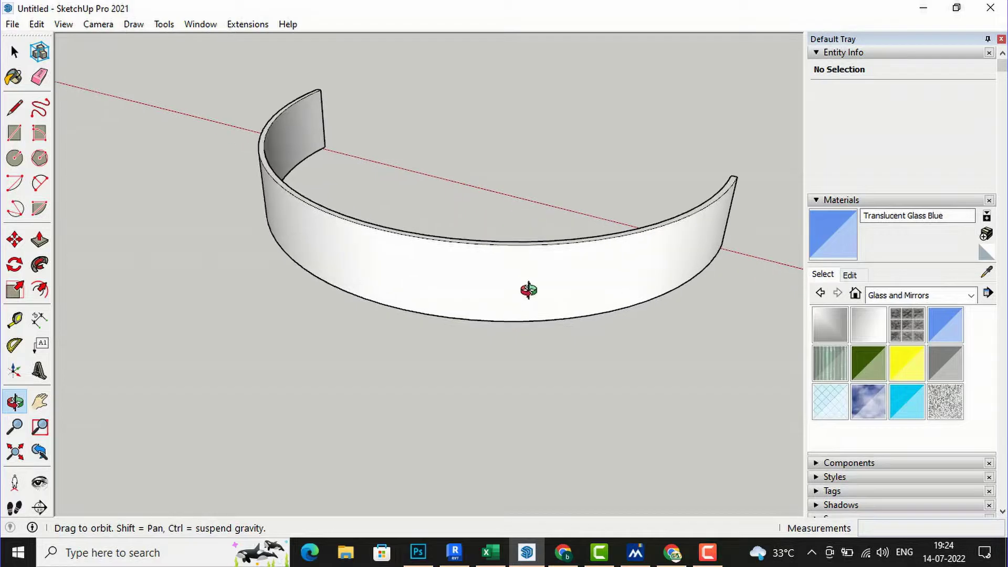
left_click(14, 134)
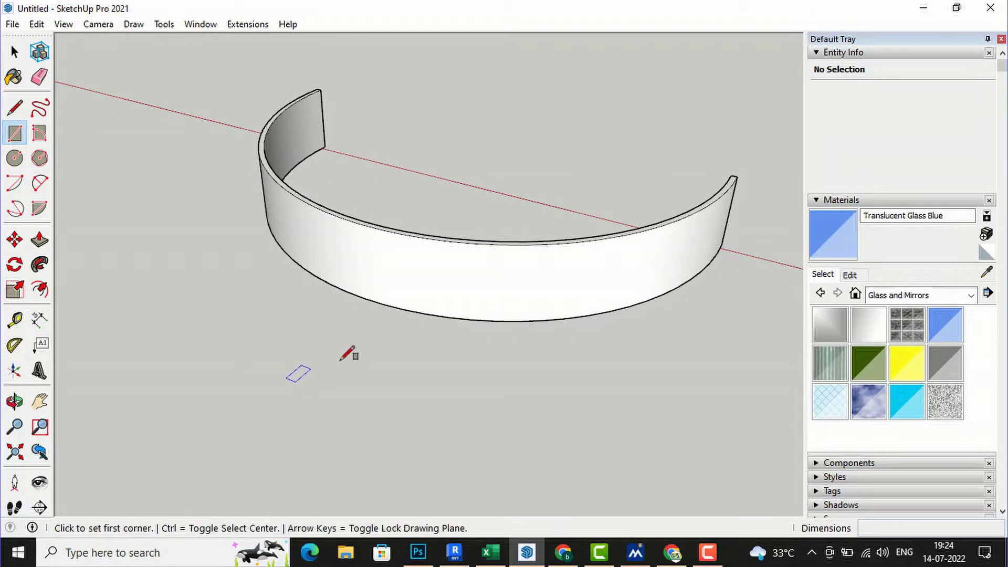
left_click(389, 360)
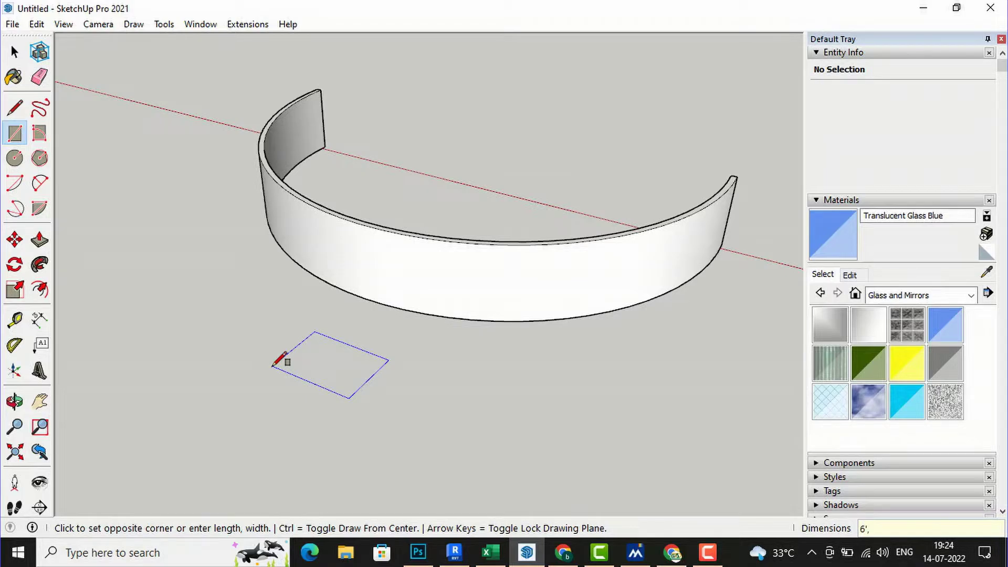
left_click(273, 364)
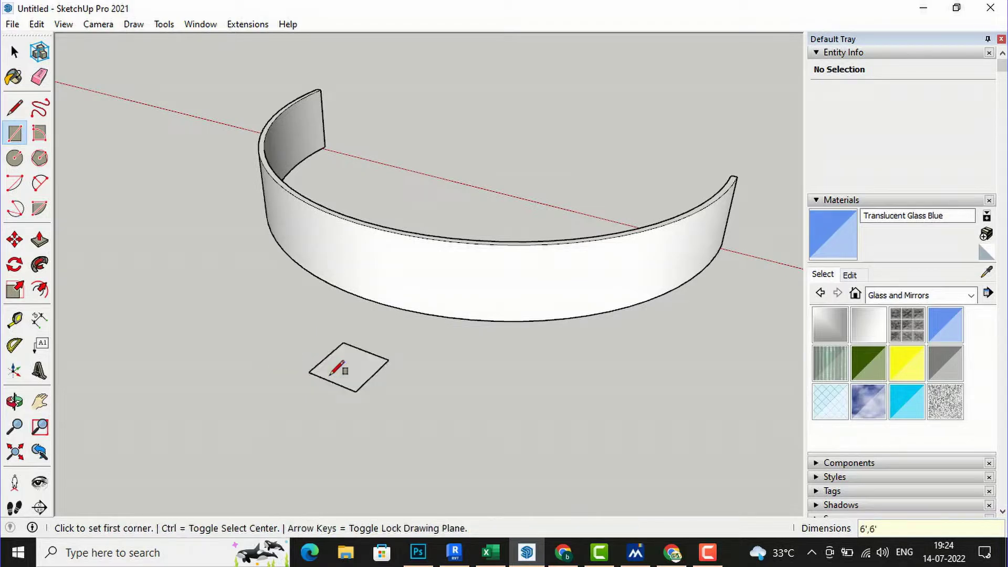
- Push/Pull the square face up 6' to form a cube
scroll(394, 366, "up", 3)
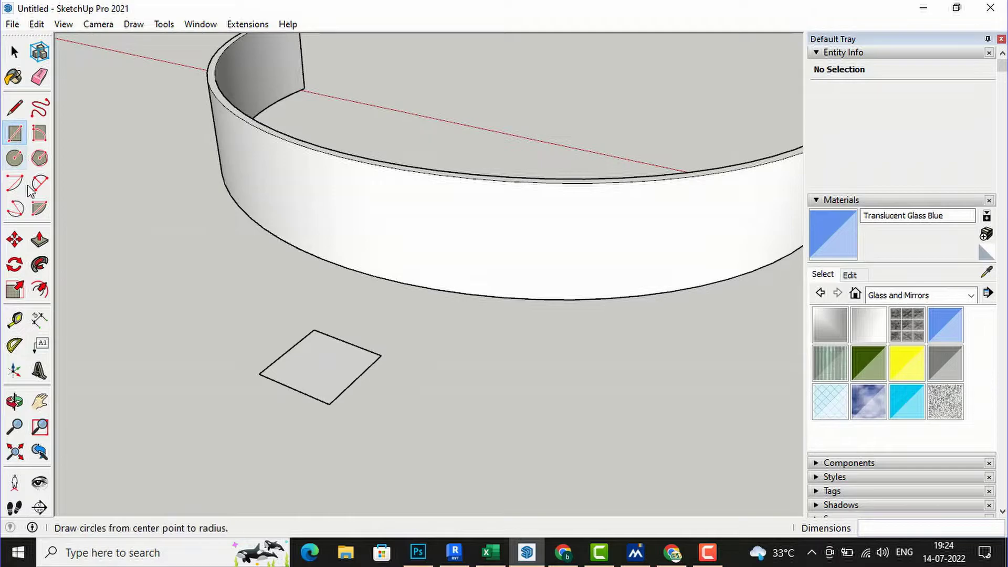
left_click(39, 240)
left_click(311, 379)
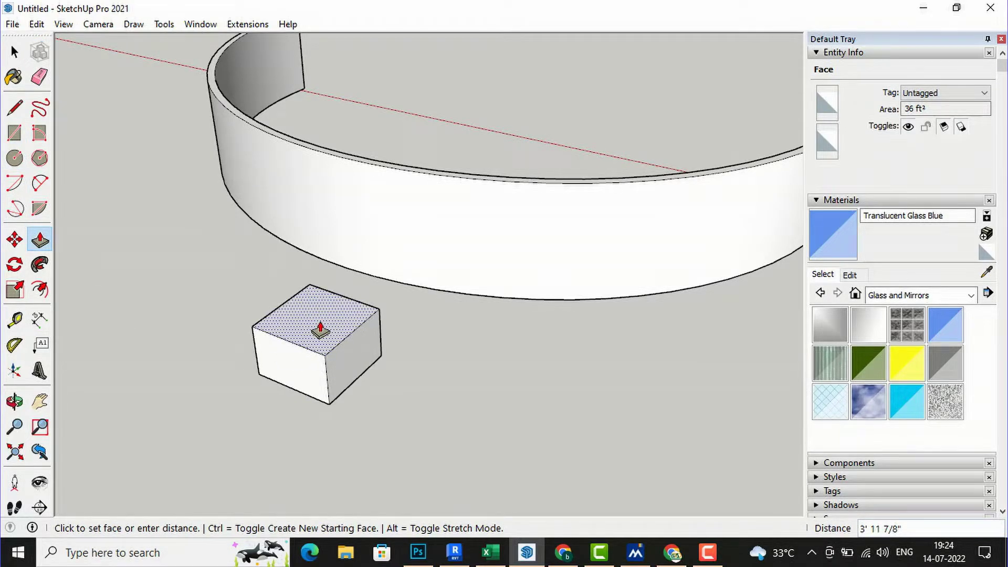
type("6'")
key("Return")
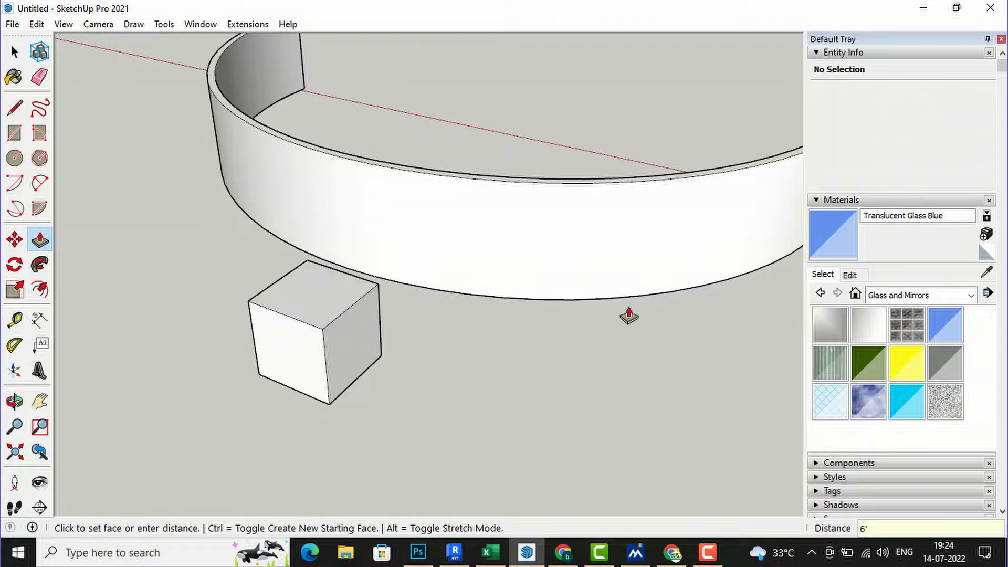
- Select the entire curved wall and make it a group
left_click(23, 49)
triple_click(267, 182)
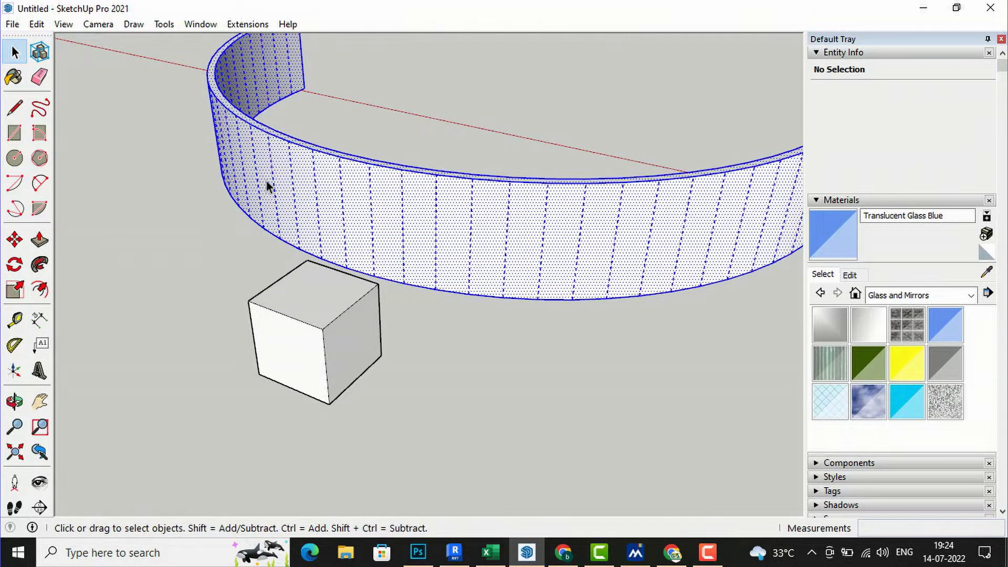
right_click(267, 181)
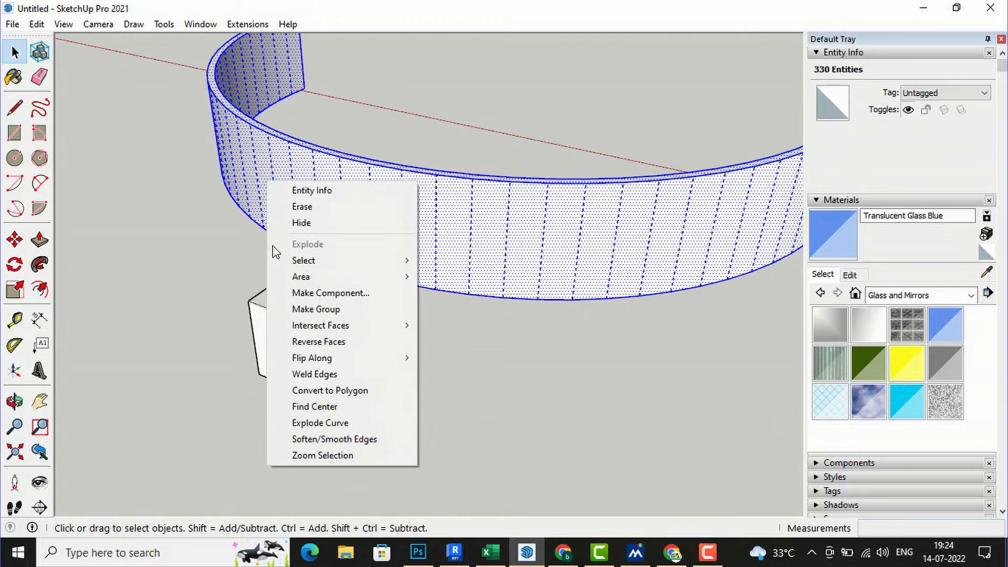
left_click(305, 310)
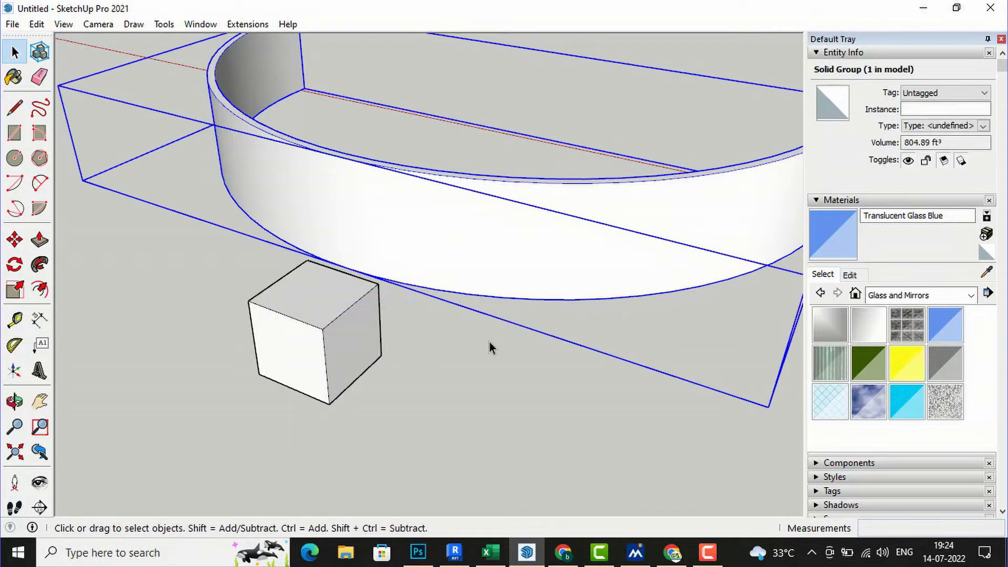
- Select all of the cube's geometry, make it a group, and clear the selection
triple_click(313, 364)
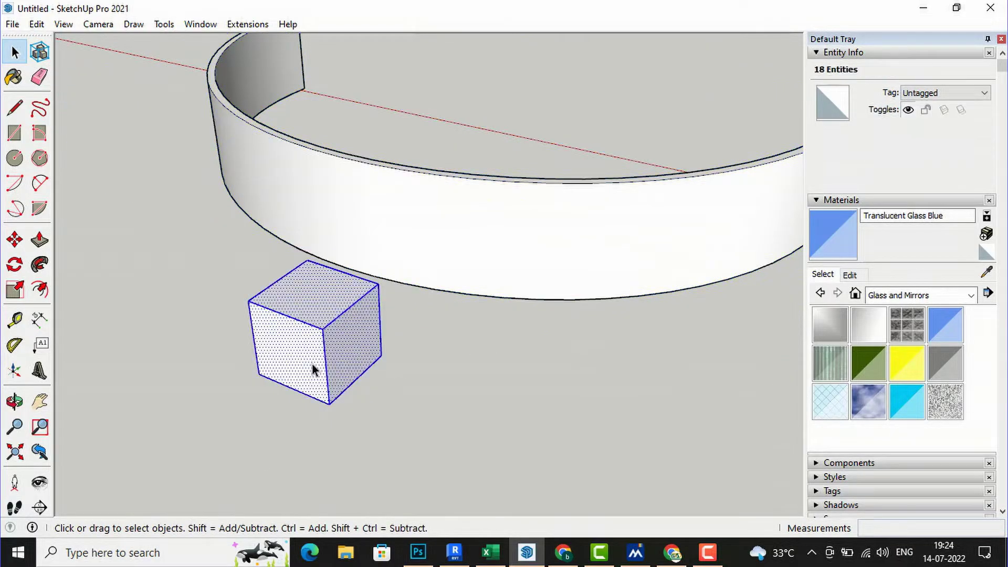
right_click(312, 364)
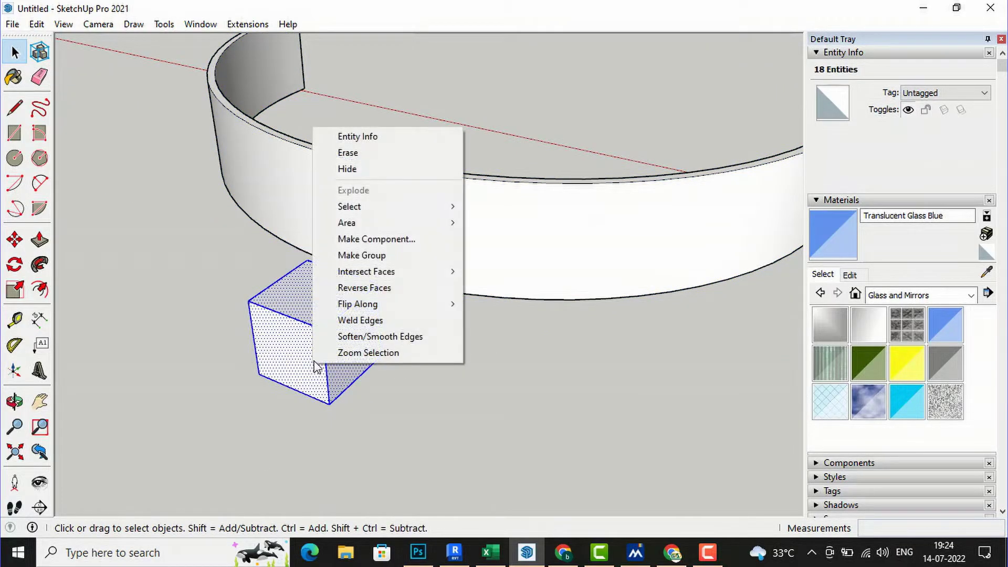
left_click(364, 255)
left_click(288, 431)
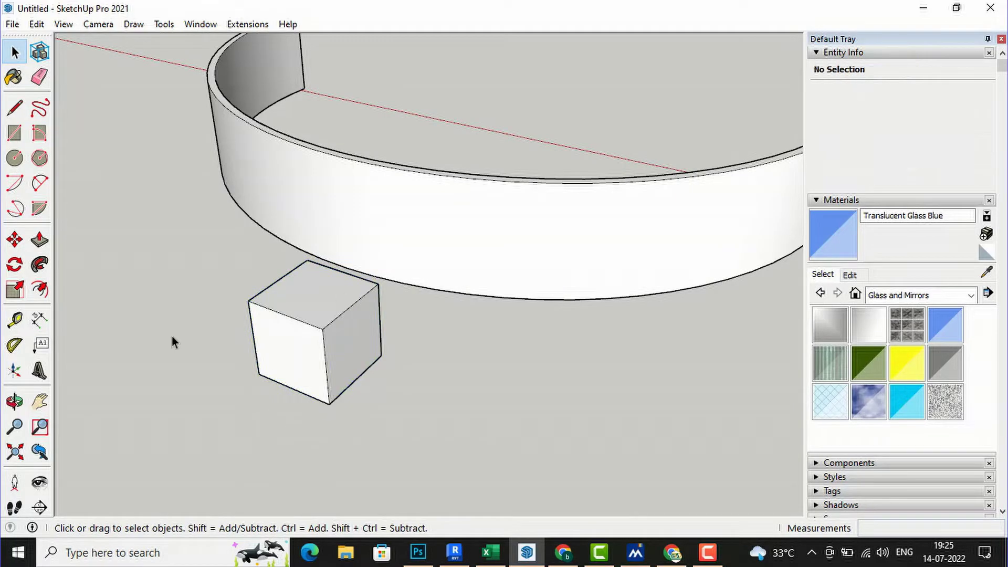
- Move the cube about 11' 8" across the ground from its near bottom corner so it passes into the curved wall
left_click(15, 240)
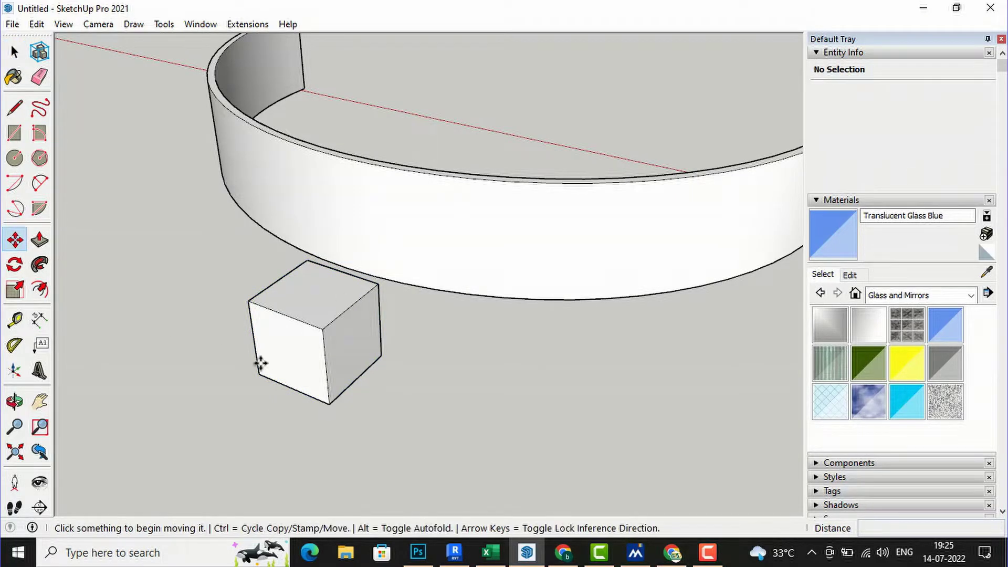
left_click(332, 405)
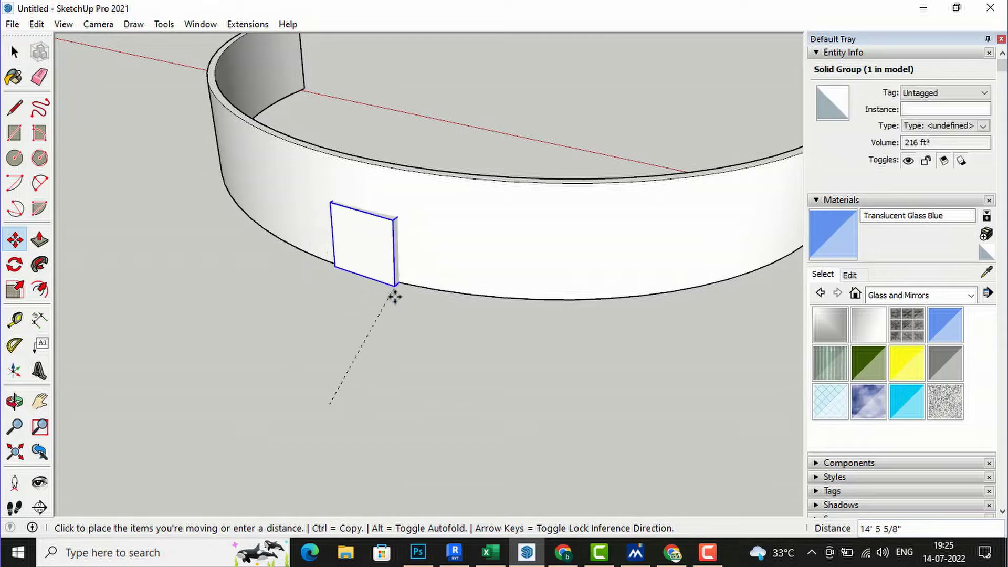
left_click(395, 310)
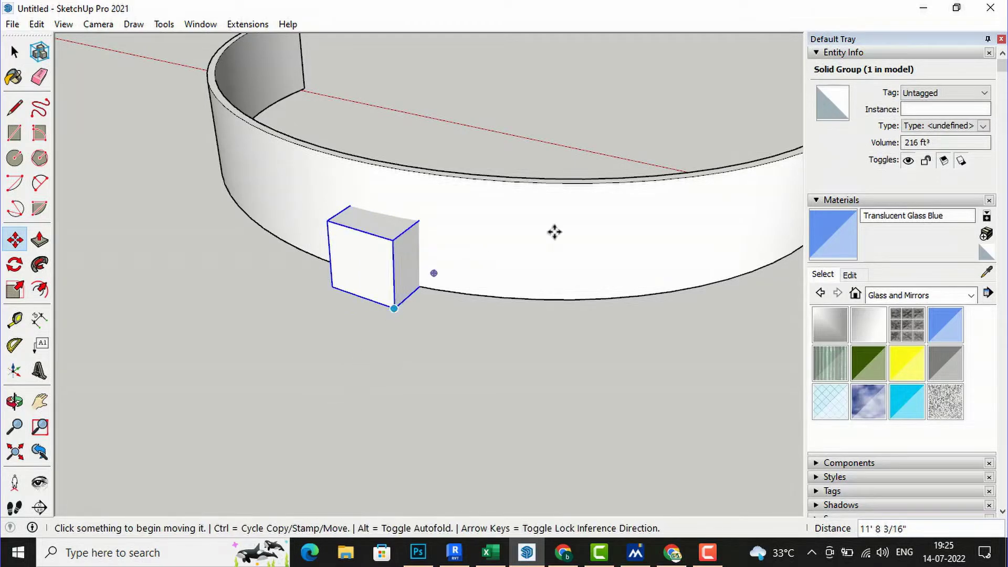
- Shift the cube 3' sideways along the wall, working from the wall's inner side
key("o")
left_click_drag(568, 105, 441, 225)
left_click(15, 239)
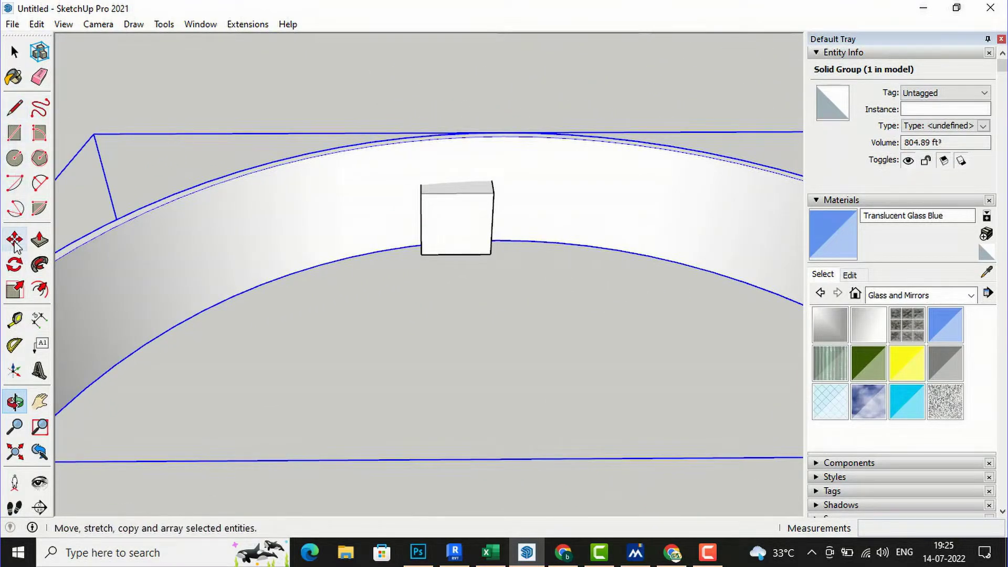
left_click(432, 255)
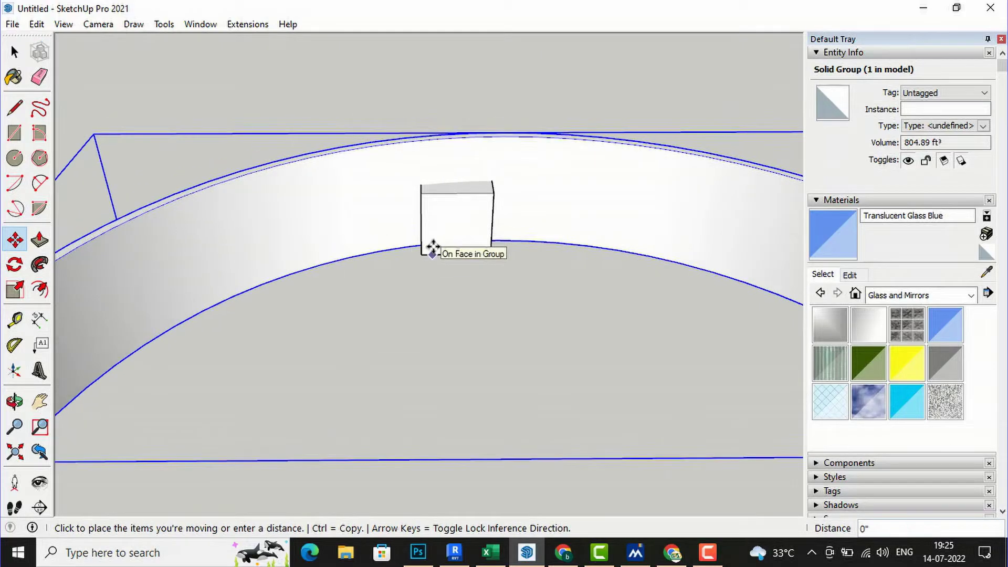
key("Escape")
left_click(466, 244)
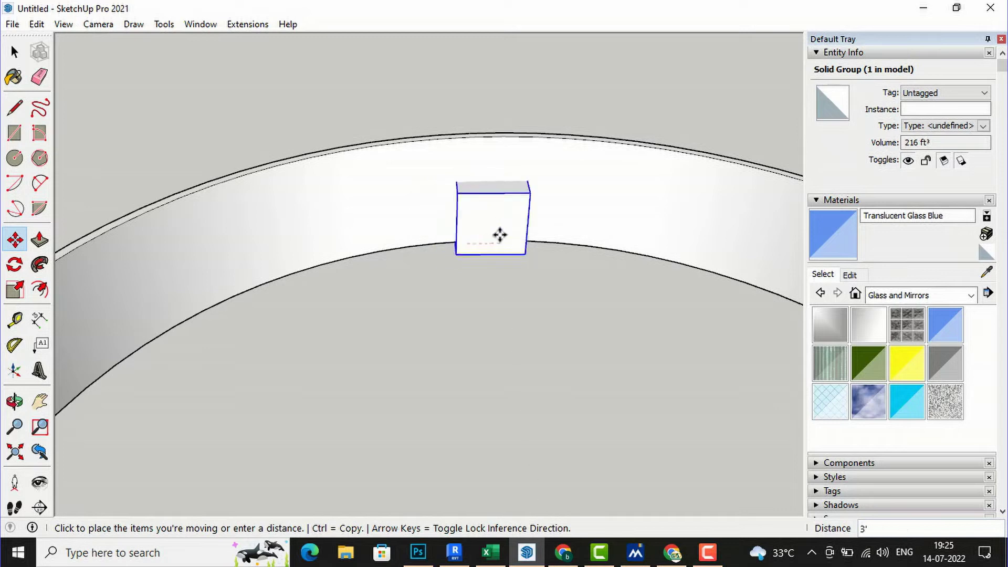
left_click(499, 236)
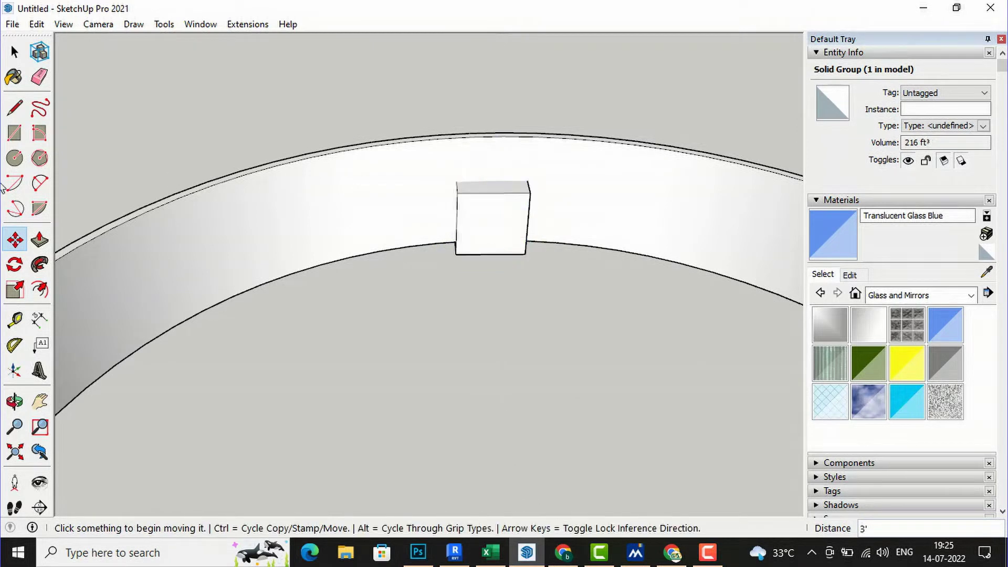
- Raise the cube straight up about 1' 10" above the wall's base
left_click(15, 240)
left_click(488, 201)
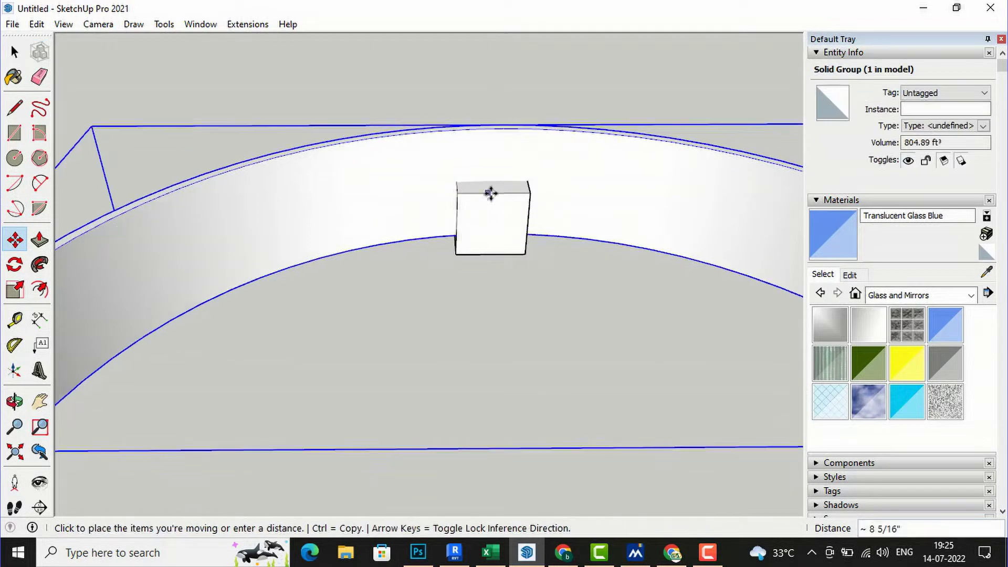
left_click(488, 195)
key("o")
left_click_drag(508, 287, 434, 326)
left_click_drag(381, 376, 504, 368)
left_click(23, 236)
left_click(23, 236)
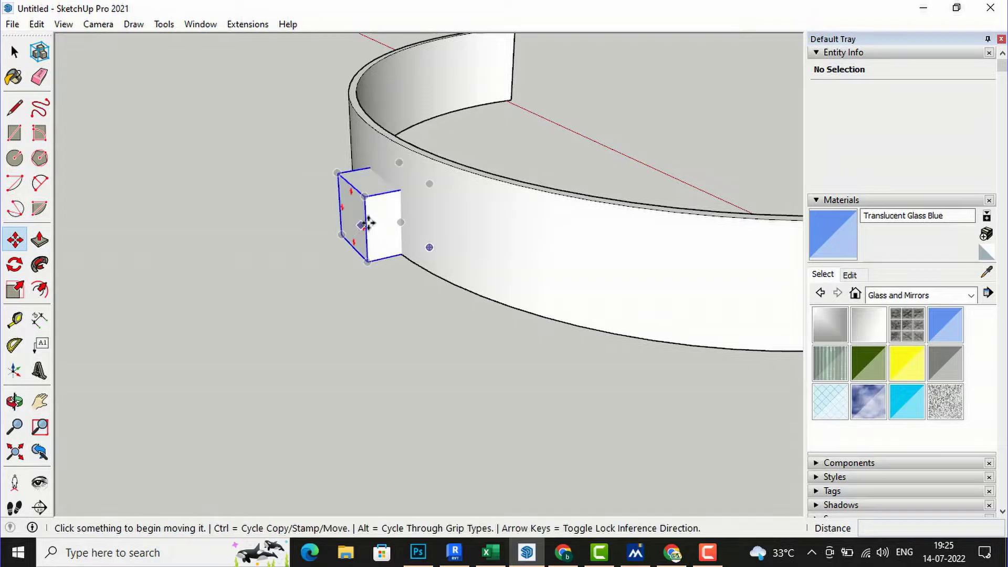
left_click(367, 227)
left_click(367, 209)
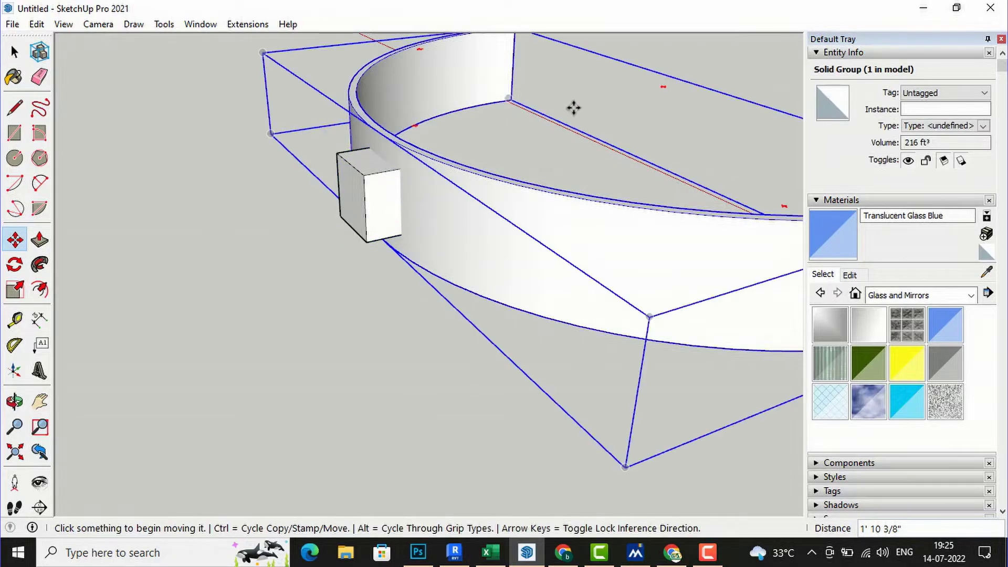
- Subtract the cube from the curved wall with Solid Tools to cut the window opening, and clear the selection
key("o")
left_click_drag(628, 105, 346, 272)
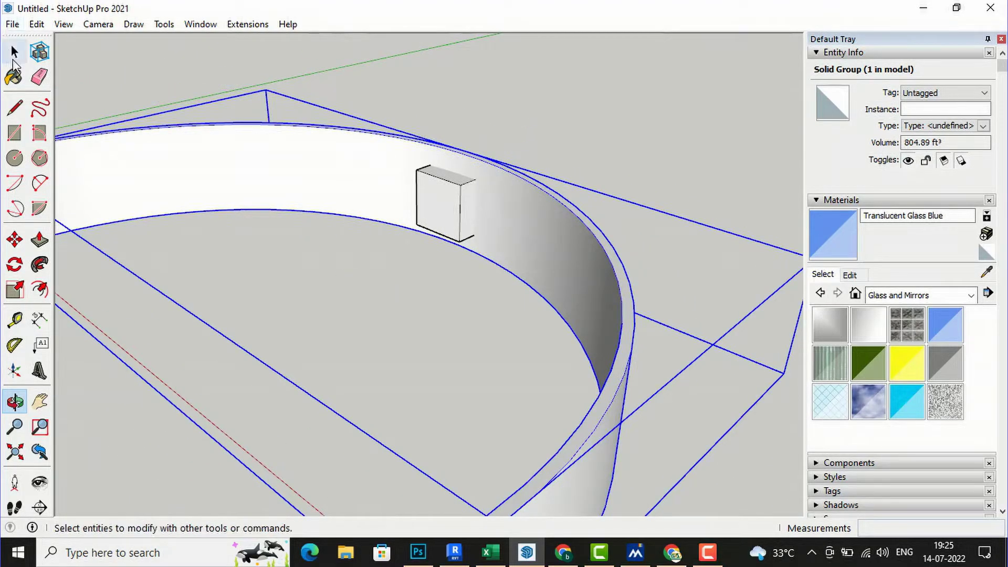
left_click(15, 52)
left_click(261, 74)
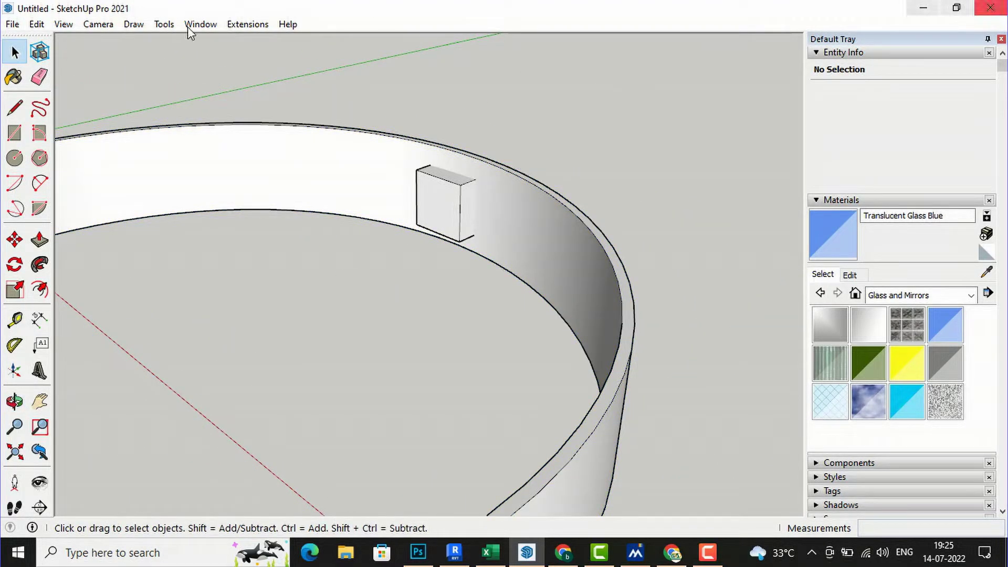
left_click(165, 25)
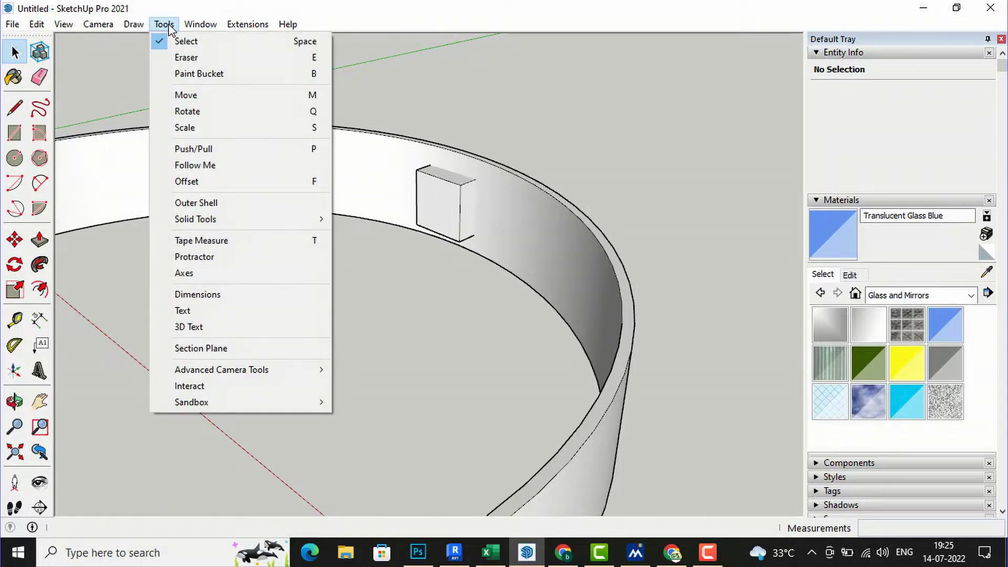
mouse_move(196, 219)
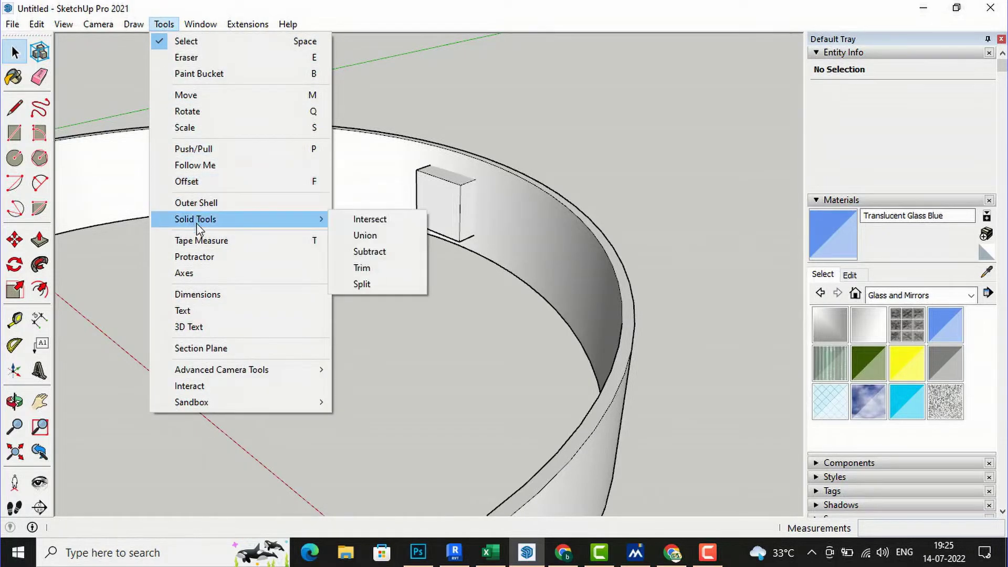
left_click(375, 255)
left_click(442, 200)
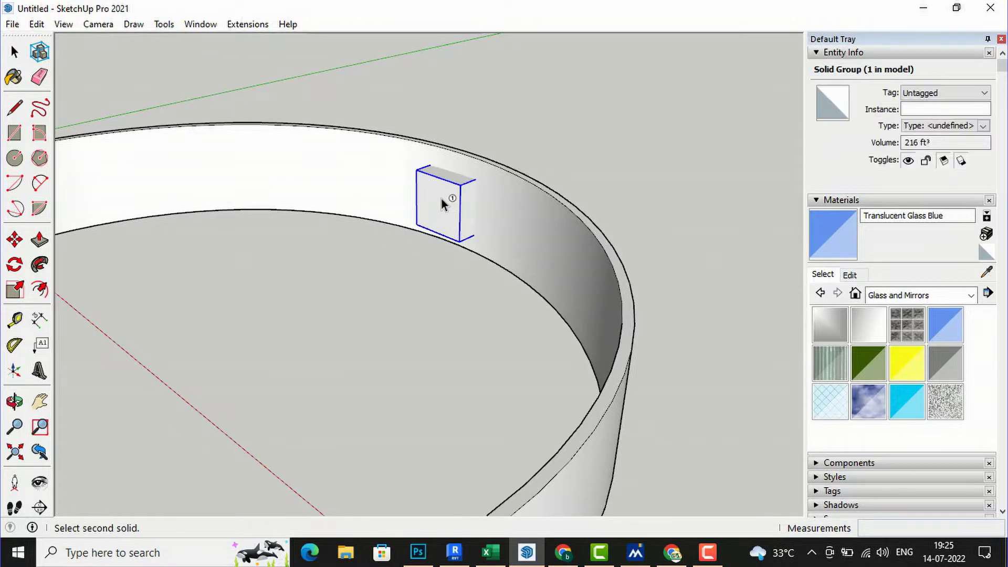
left_click(346, 171)
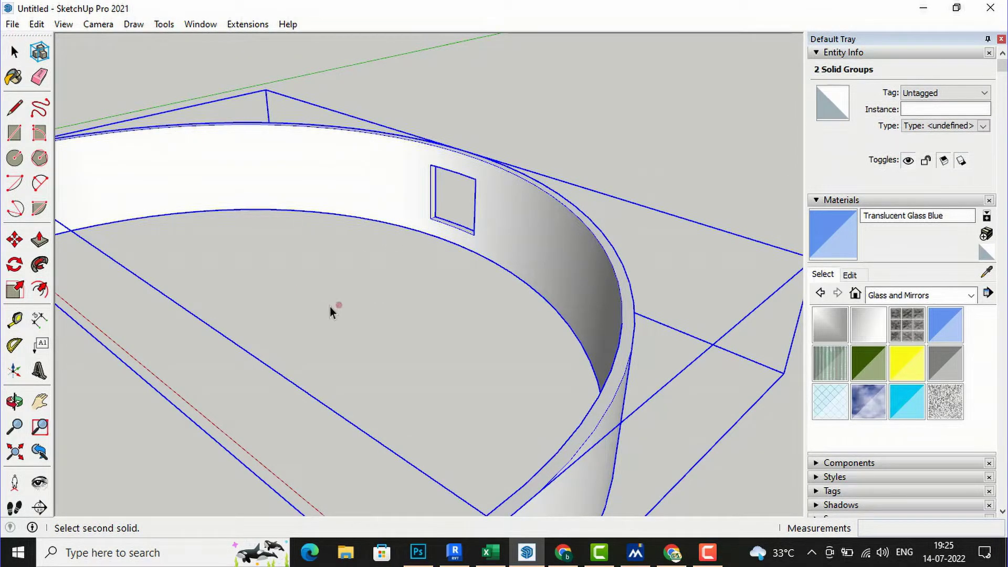
left_click(14, 52)
left_click(595, 117)
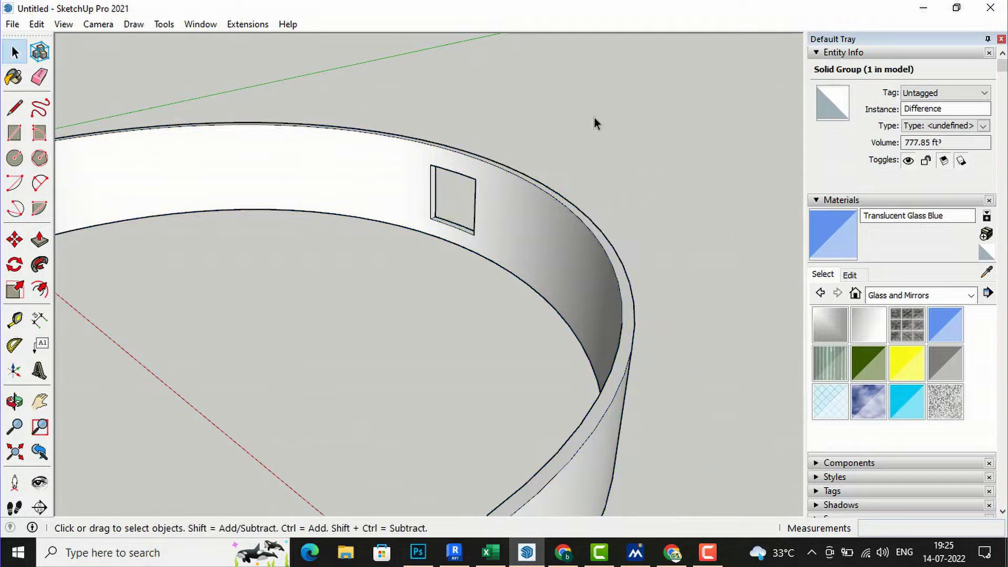
- Draw a two-point arc along the middle of the opening's sill, between the side edge midpoints, with a bulge of about 2 5/8"
key("o")
left_click_drag(670, 231, 240, 163)
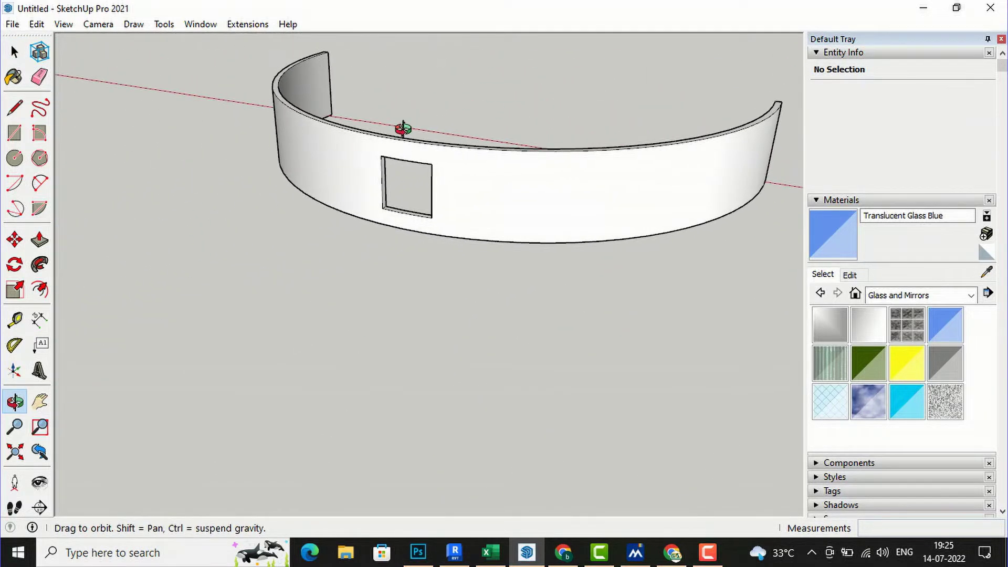
scroll(403, 129, "up", 5)
scroll(362, 263, "up", 4)
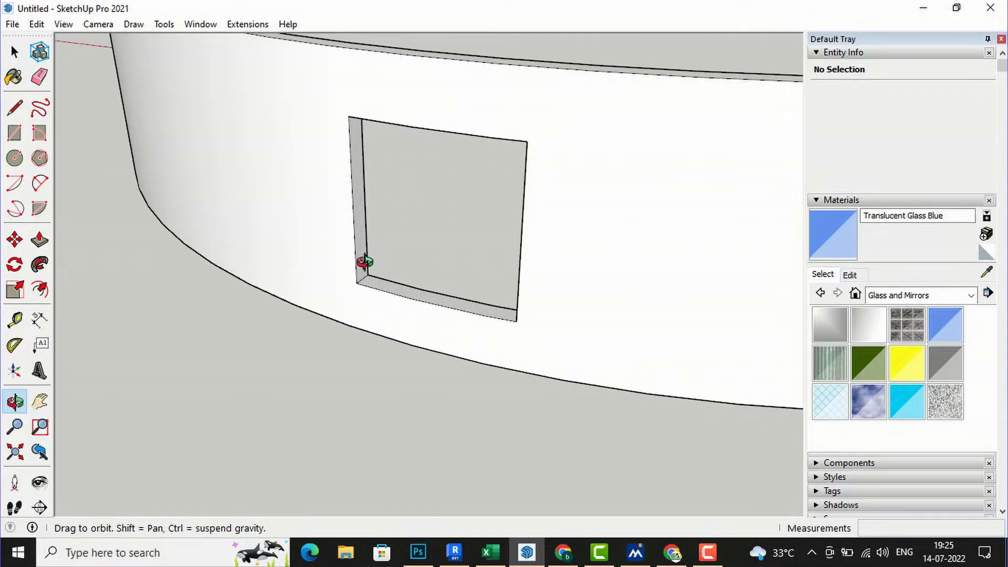
left_click_drag(416, 412, 440, 436)
left_click(14, 108)
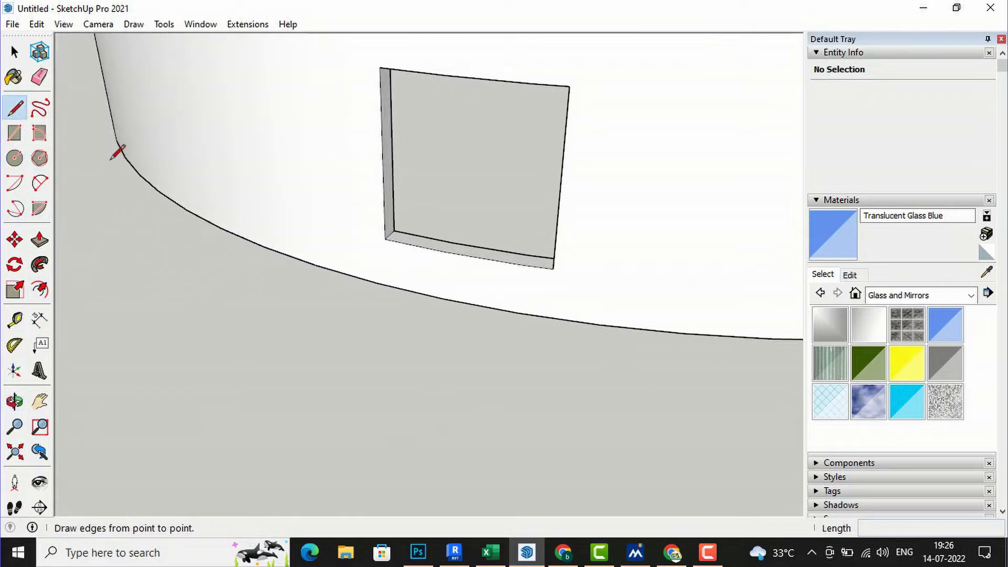
scroll(485, 256, "up", 3)
scroll(485, 256, "up", 3)
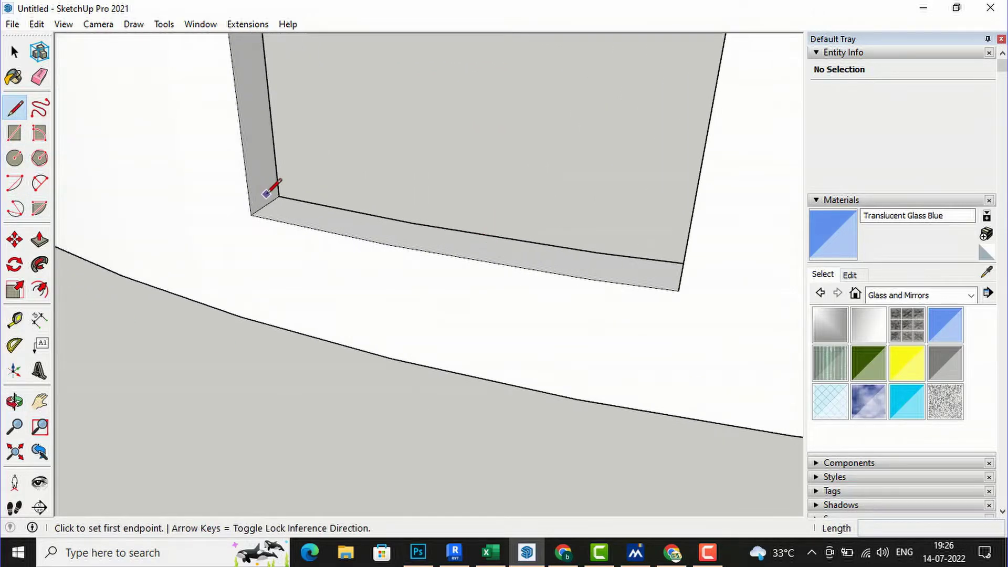
key("a")
left_click(266, 193)
scroll(218, 225, "up", 2)
scroll(472, 292, "down", 1)
scroll(756, 310, "up", 2)
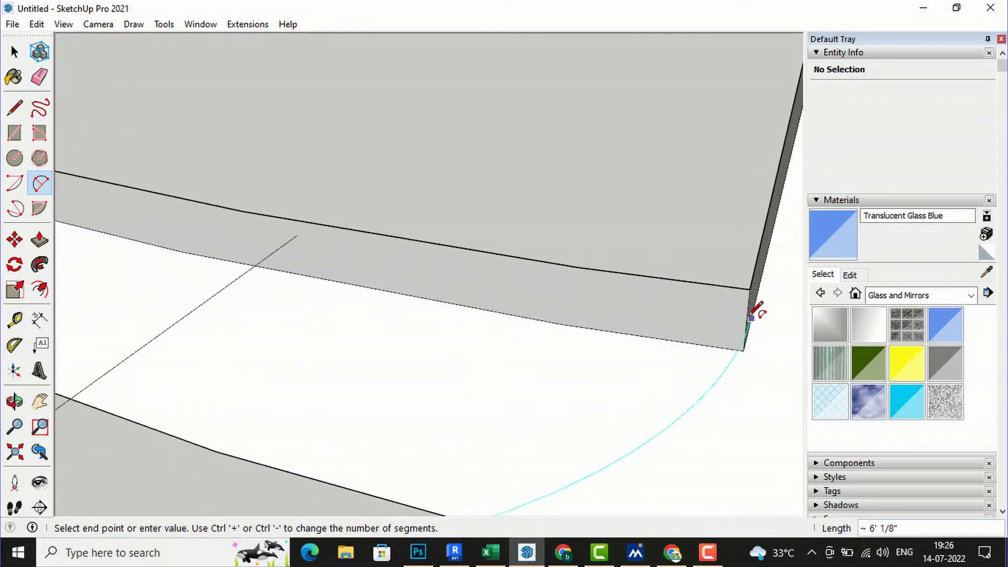
left_click(747, 311)
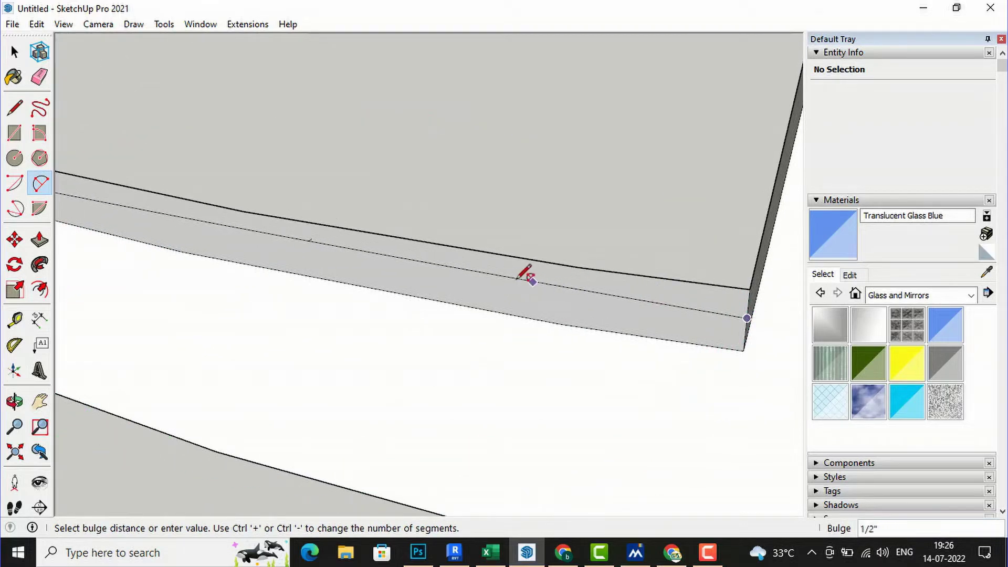
scroll(373, 265, "up", 2)
left_click(382, 257)
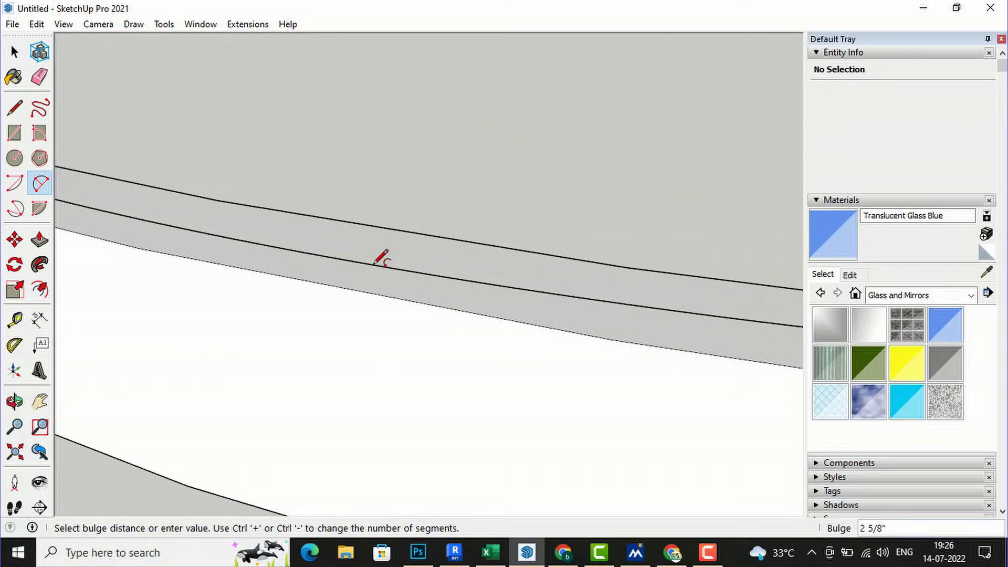
scroll(603, 270, "down", 3)
scroll(474, 409, "down", 1)
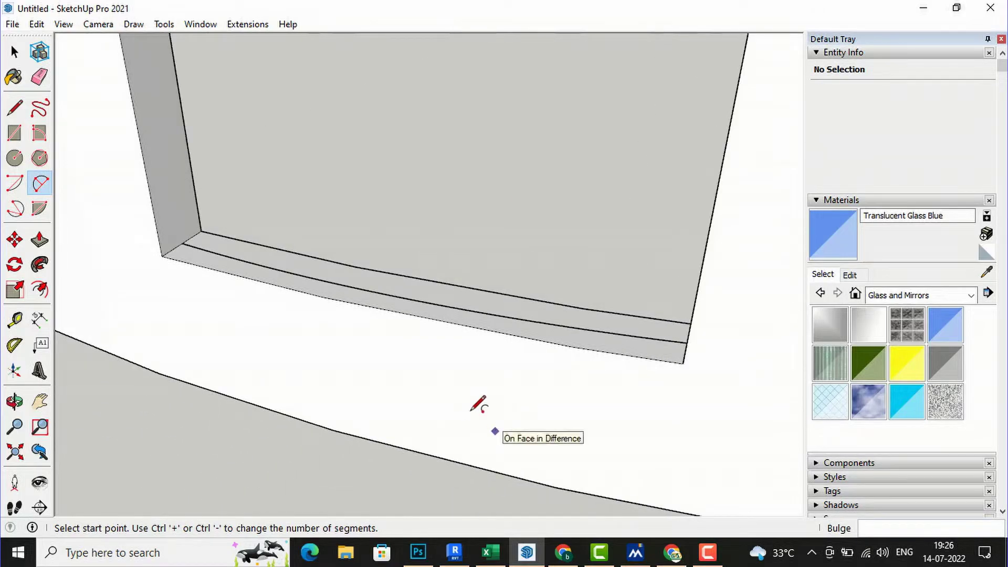
- Draw a vertical line about 6' long up the middle of the opening's jamb, from the sill arc's endpoint to the top edge
scroll(400, 403, "down", 2)
middle_click_drag(404, 403, 437, 368)
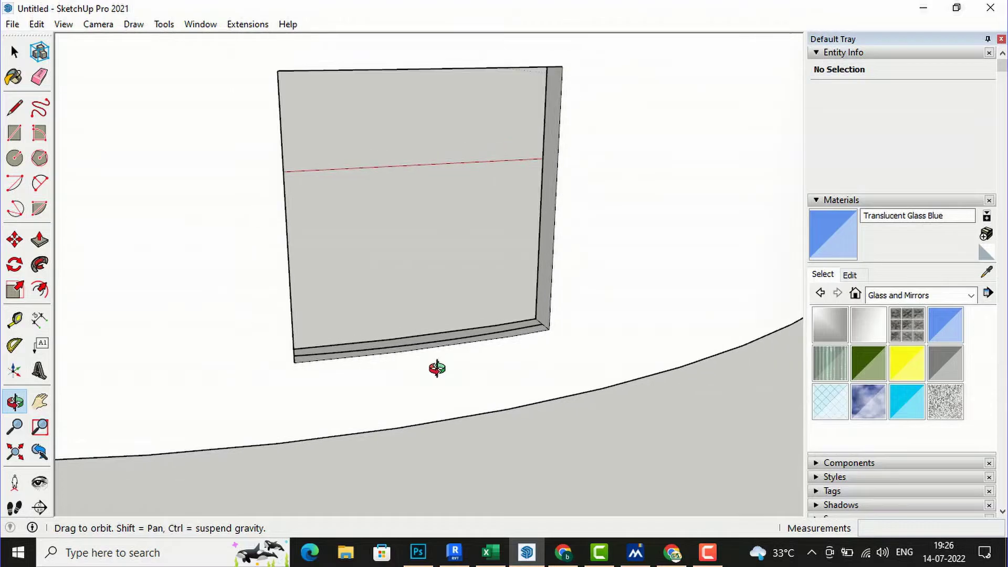
left_click(16, 106)
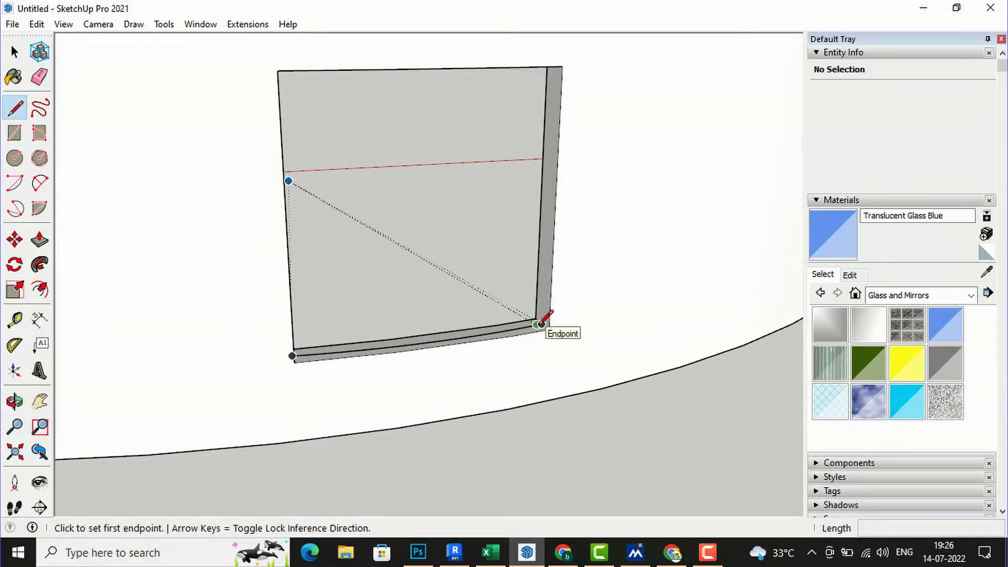
left_click(542, 324)
scroll(558, 70, "up", 5)
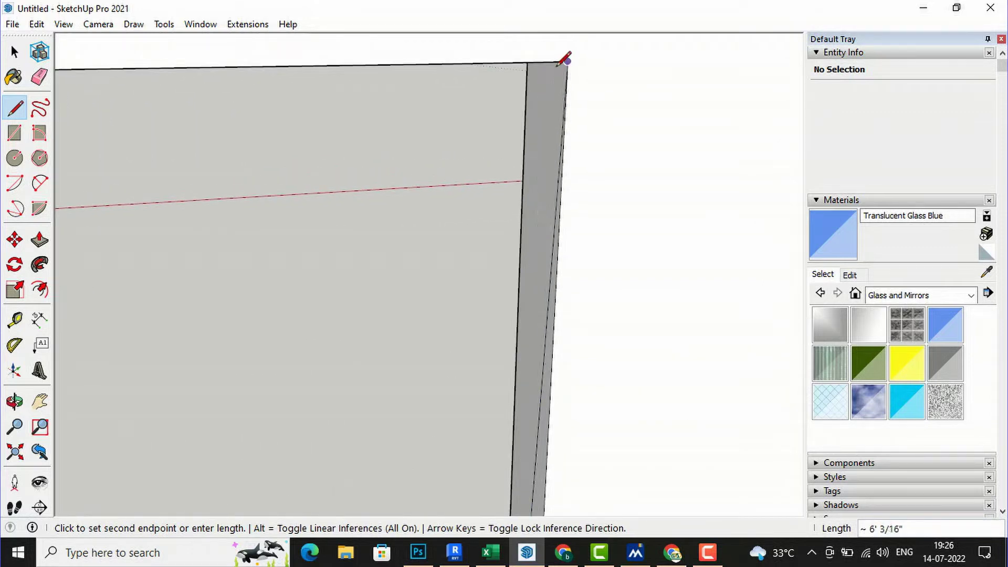
scroll(549, 57, "up", 2)
left_click(544, 65)
scroll(666, 108, "down", 3)
scroll(666, 108, "down", 3)
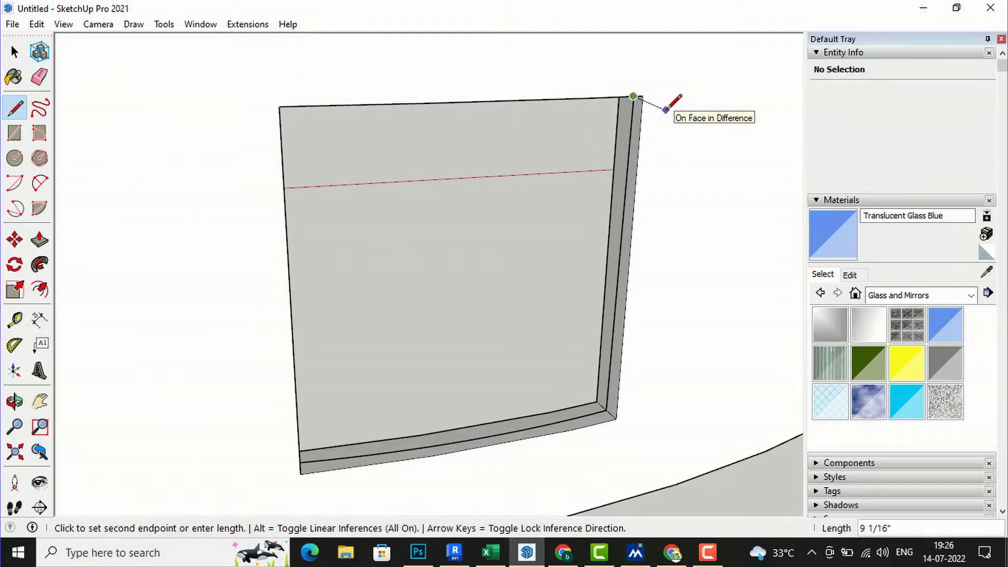
key("Escape")
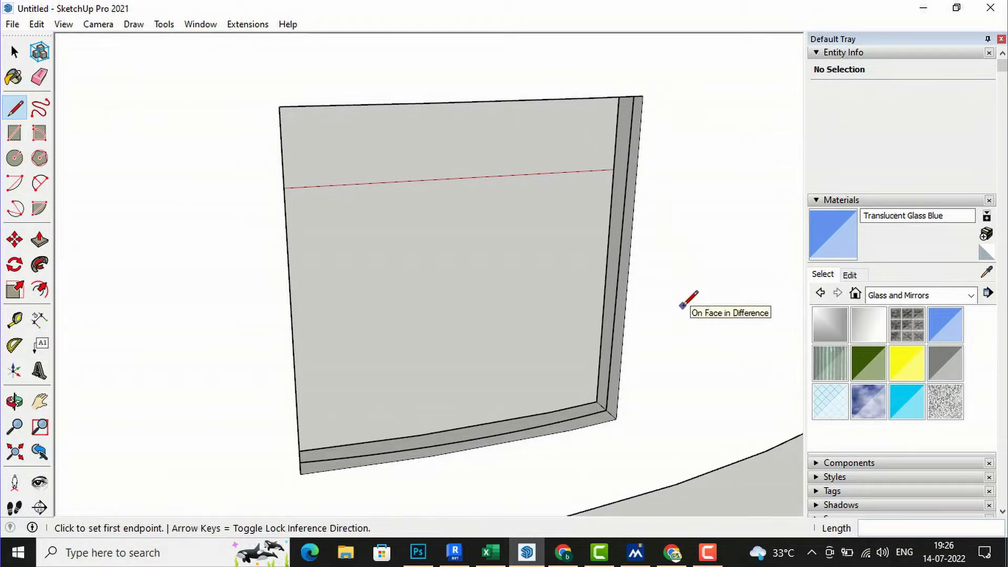
- Copy the sill arc straight up 6' to the middle of the opening's head
key("o")
left_click_drag(672, 313, 462, 244)
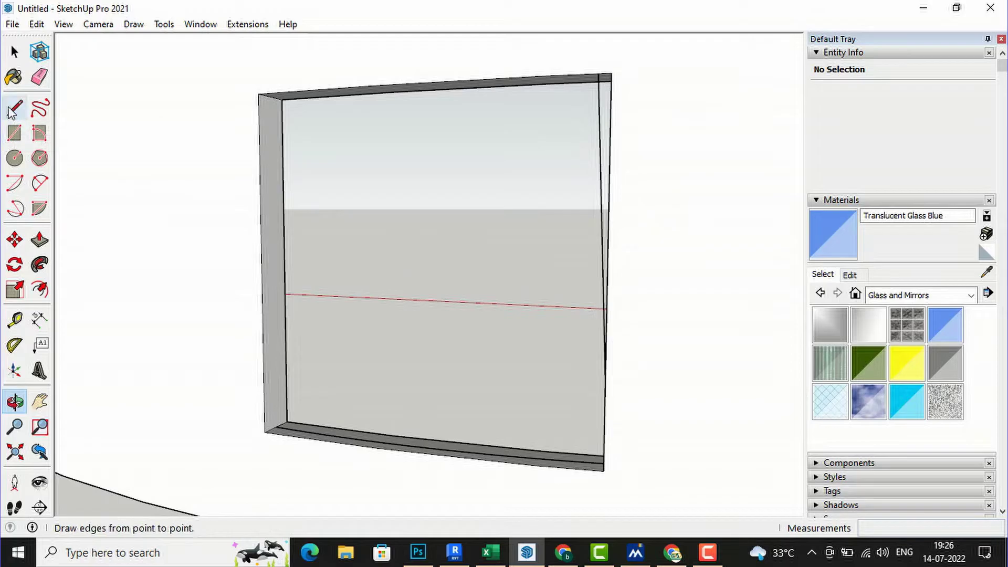
left_click(14, 52)
left_click(313, 434)
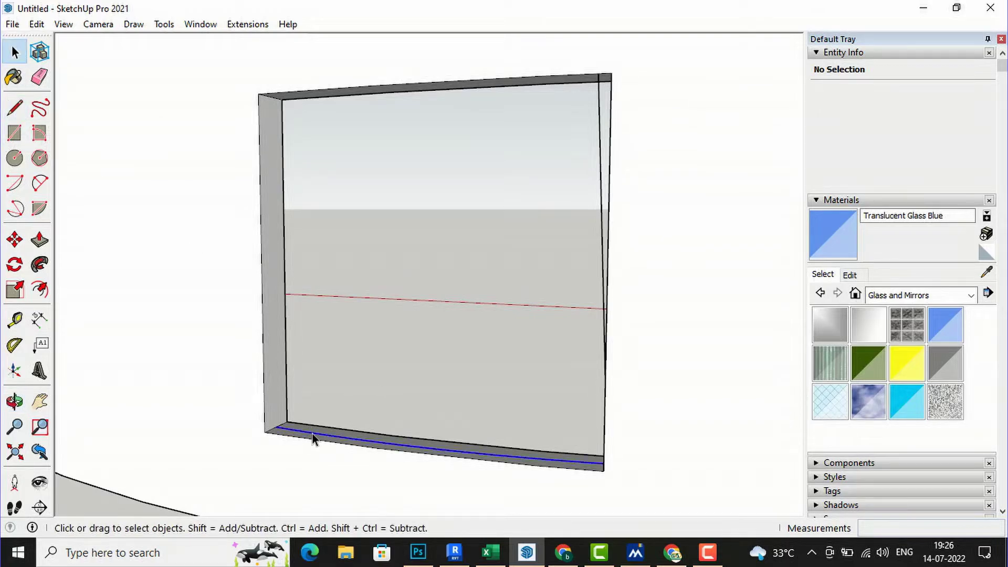
left_click(14, 242)
left_click(15, 240)
key("ctrl")
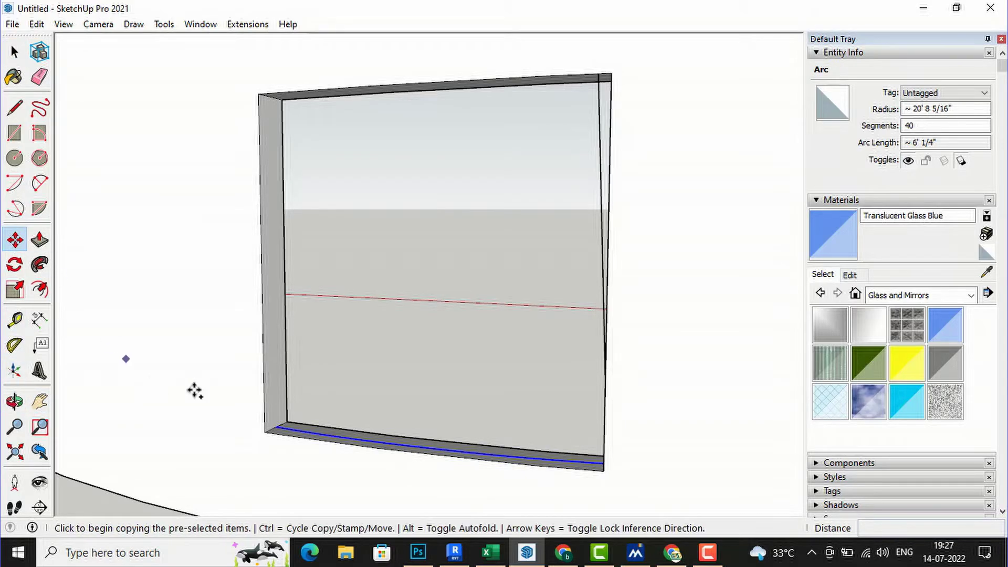
left_click(275, 426)
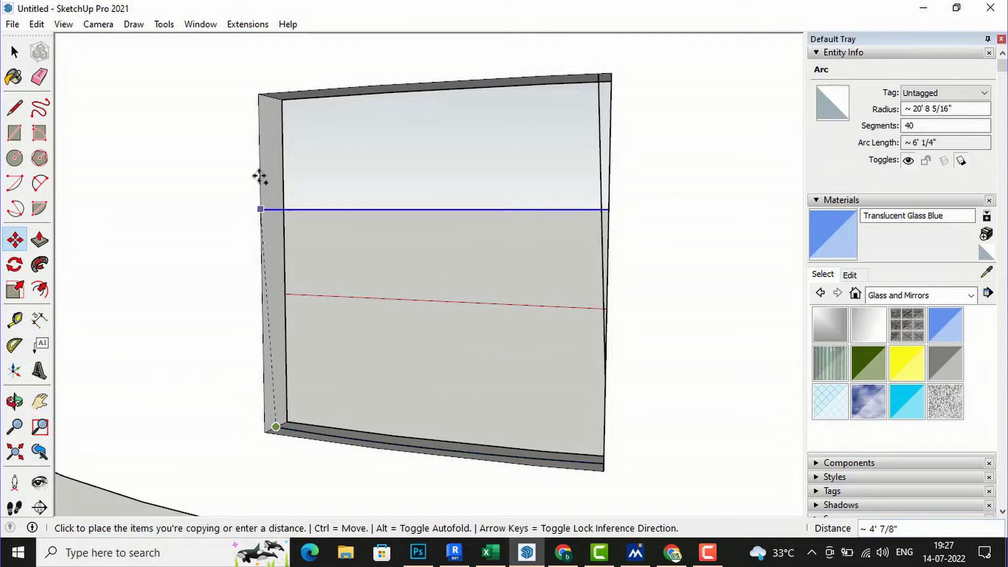
scroll(270, 95, "up", 3)
scroll(273, 92, "up", 2)
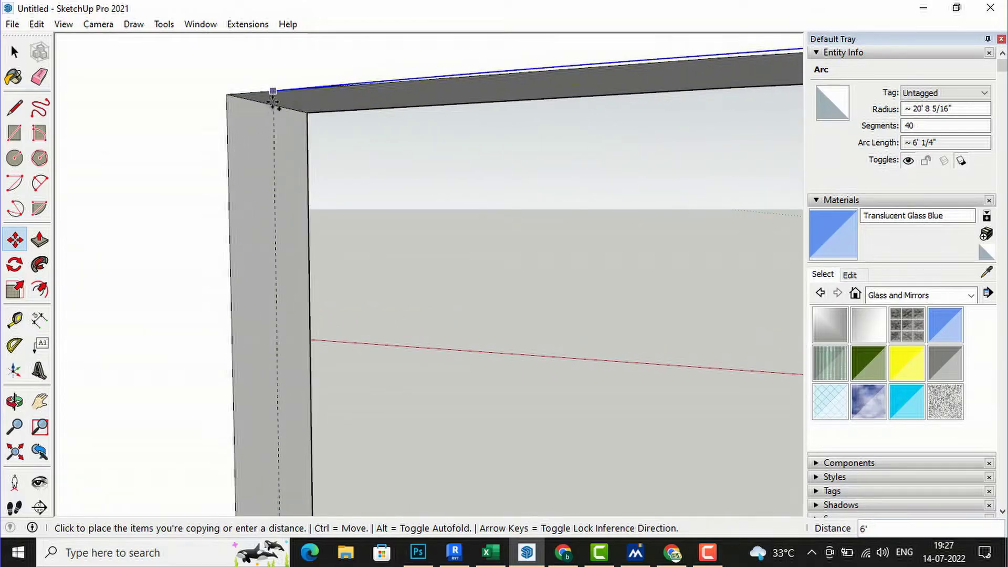
left_click(271, 104)
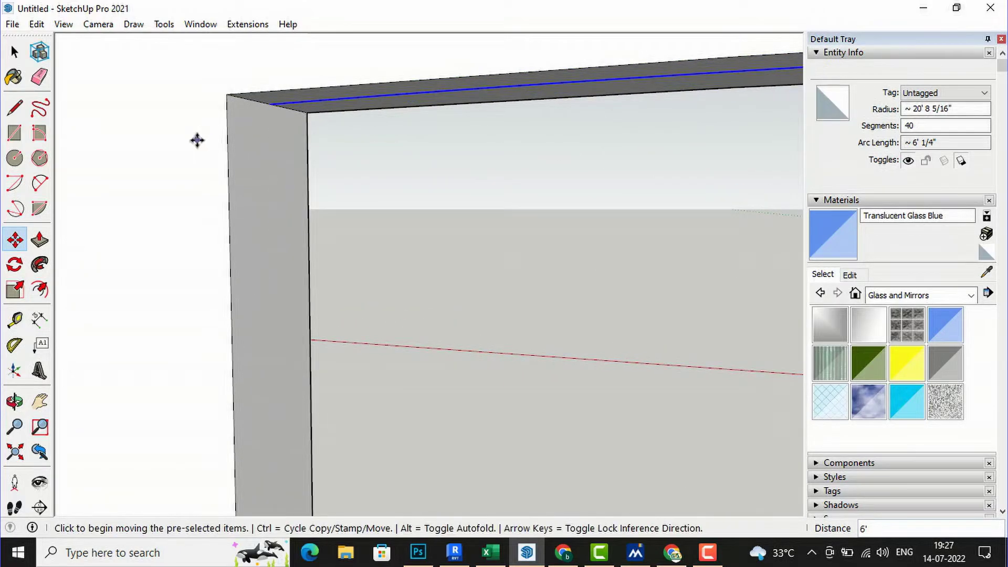
- Draw a vertical line down the middle of the bare jamb, from the head arc's endpoint to the sill arc's endpoint
scroll(259, 90, "down", 5)
left_click(15, 108)
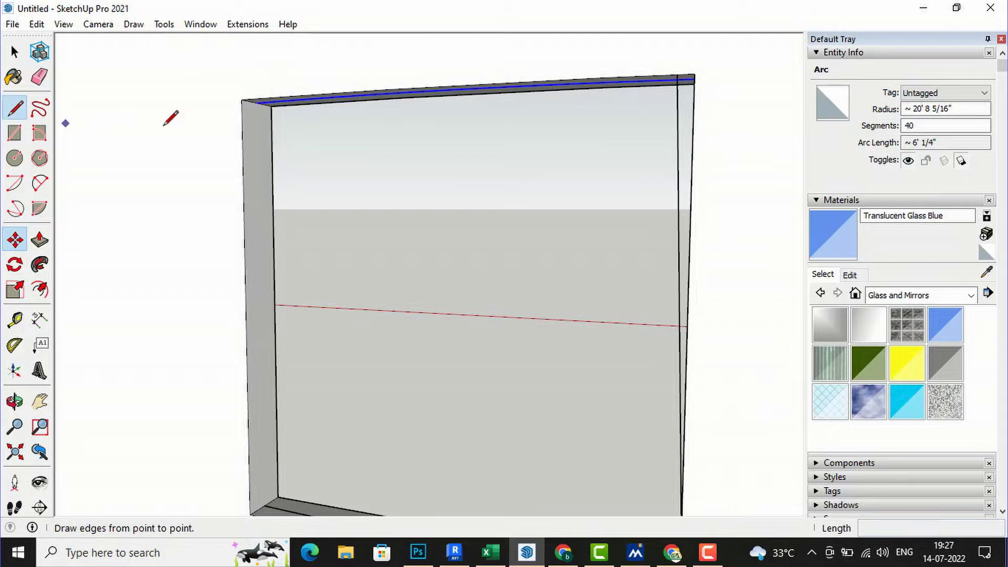
left_click(257, 102)
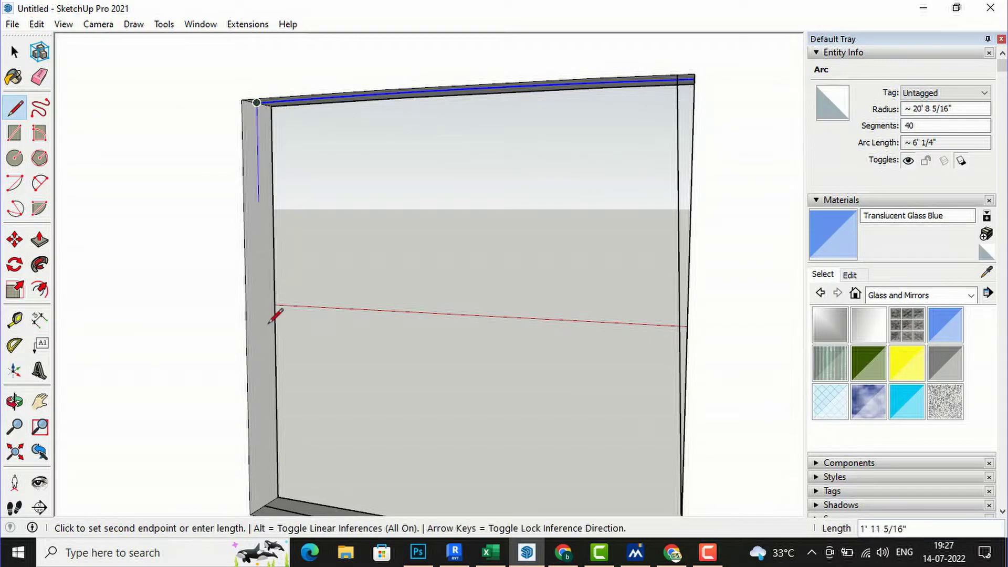
left_click(264, 504)
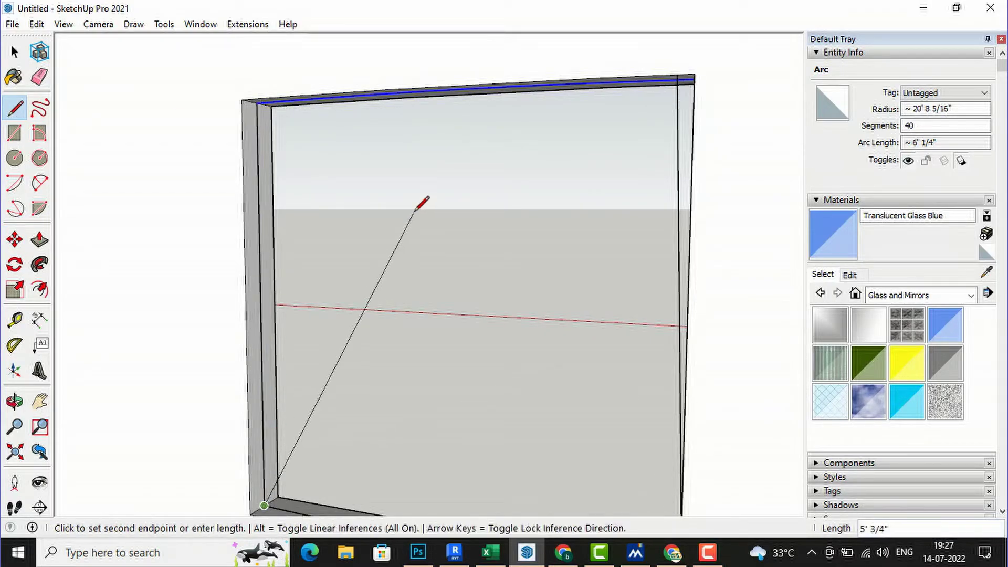
key("Escape")
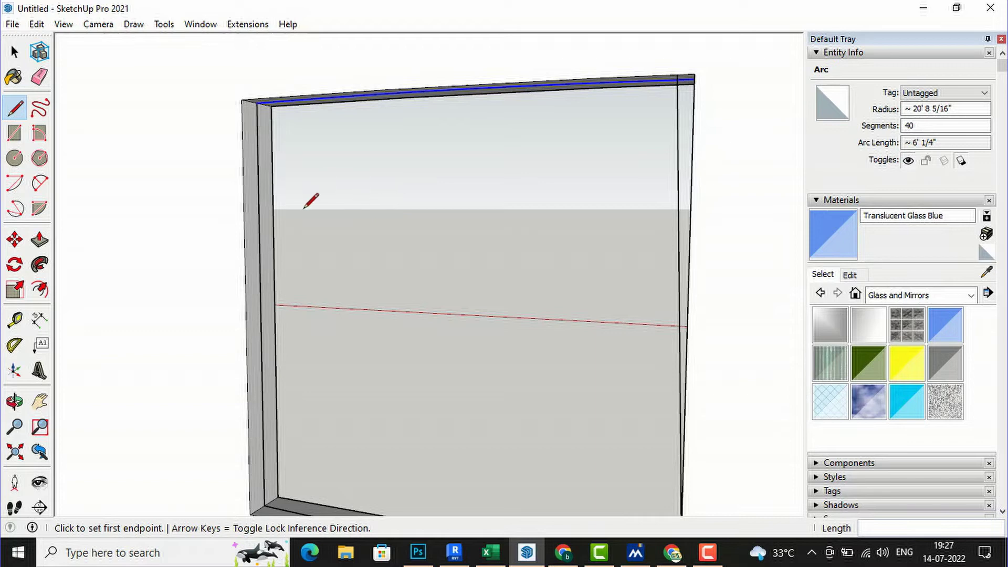
- Delete the off-centre vertical line on the opposite jamb
middle_click_drag(207, 174, 451, 178)
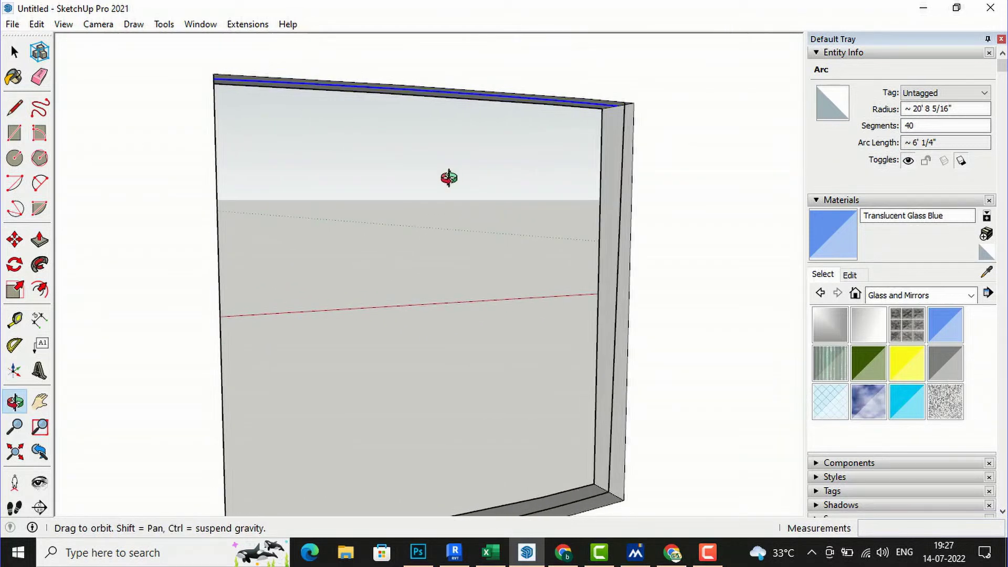
key("b")
key("space")
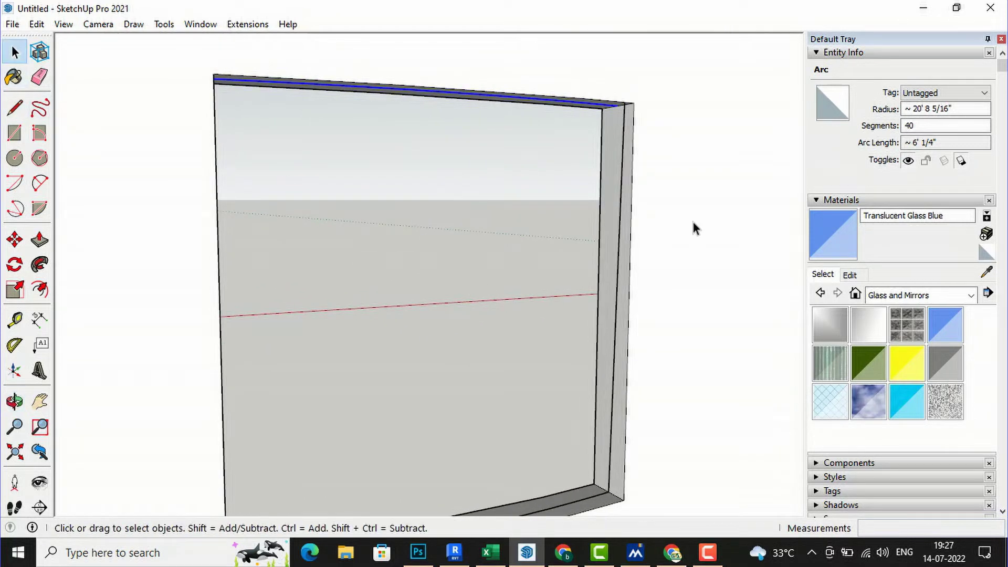
left_click(624, 151)
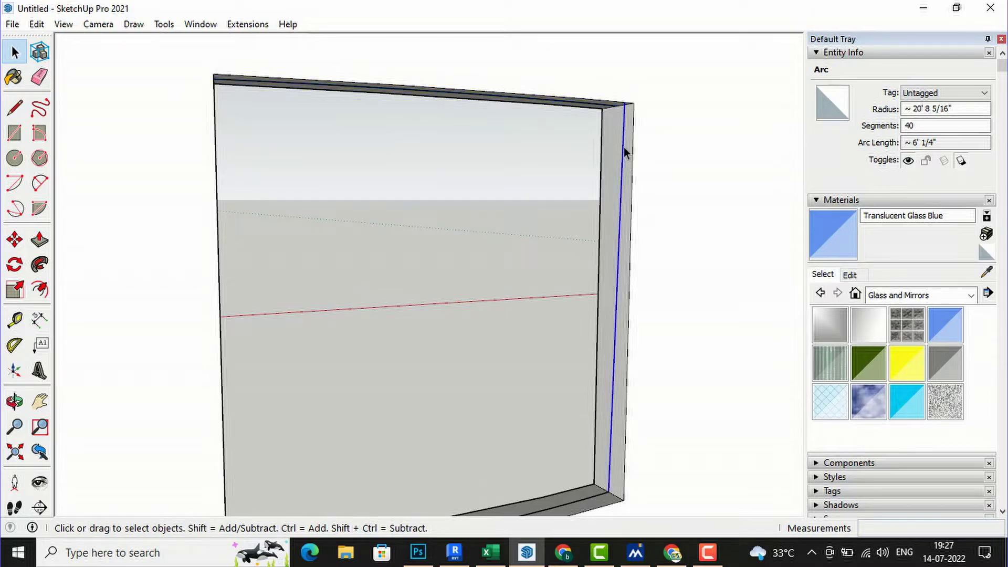
left_click(709, 168)
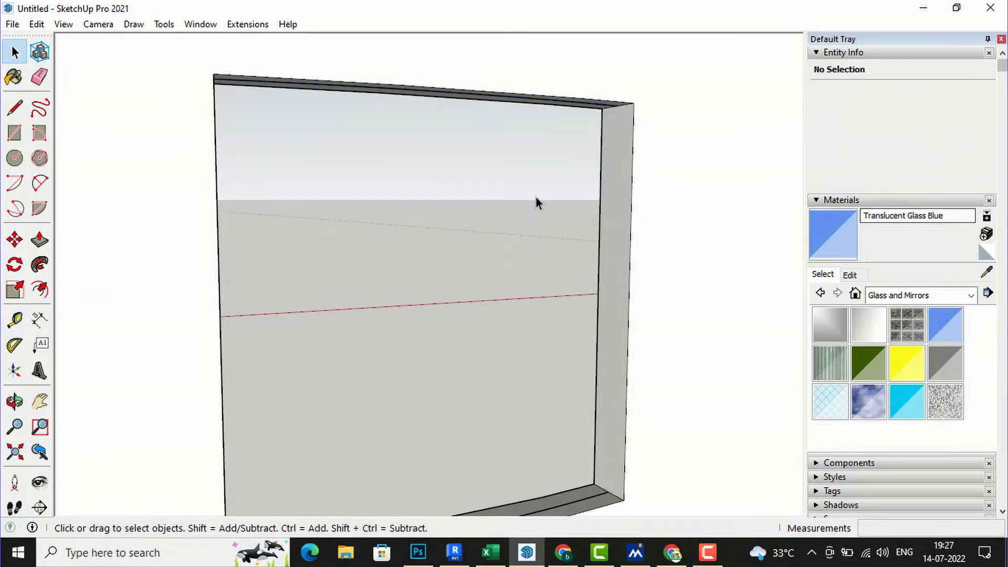
- Redraw the 6' vertical line on that jamb from the head arc's endpoint to the sill arc's endpoint
left_click(14, 108)
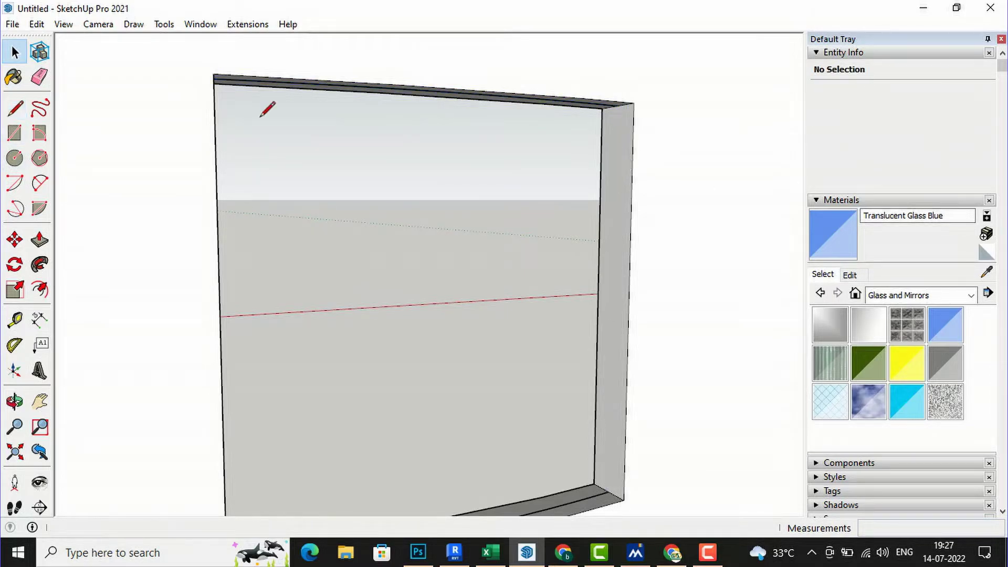
left_click(617, 105)
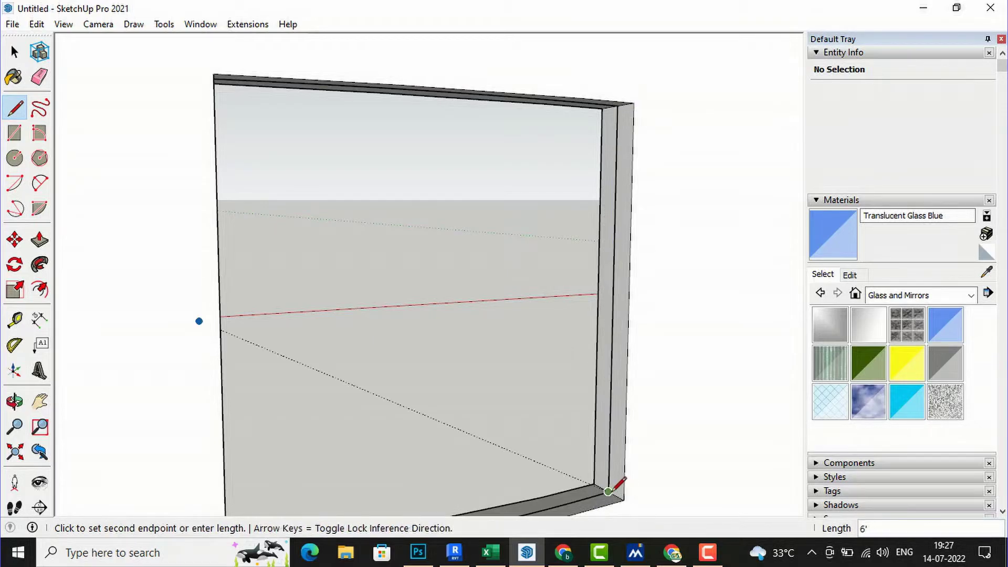
left_click(19, 42)
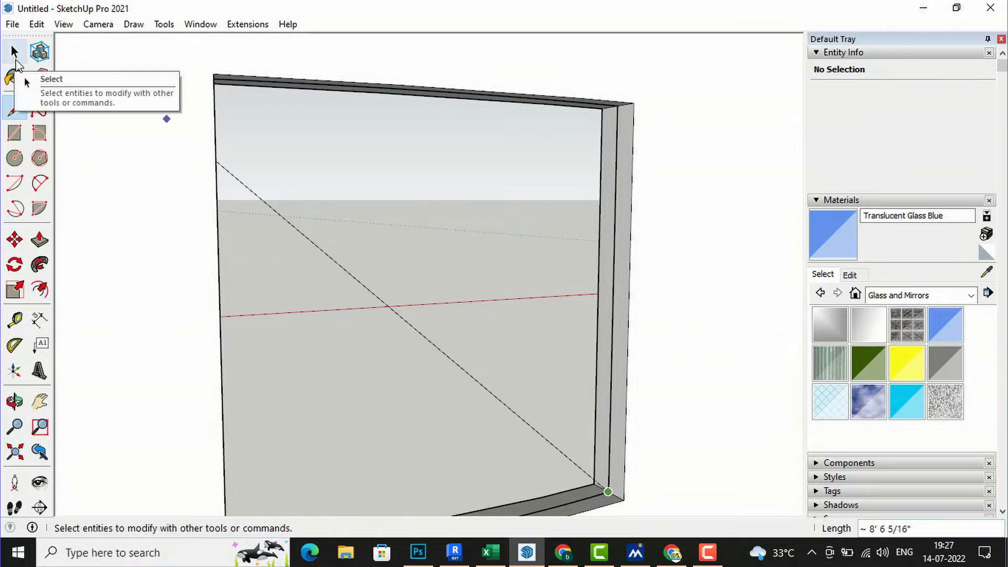
key("ctrl+z")
key("l")
- Draw a rectangle about 9 3/16" by 4 1/8" across the sill's thickness at its corner with the jamb
key("o")
left_click_drag(661, 175, 345, 224)
scroll(431, 228, "down", 3)
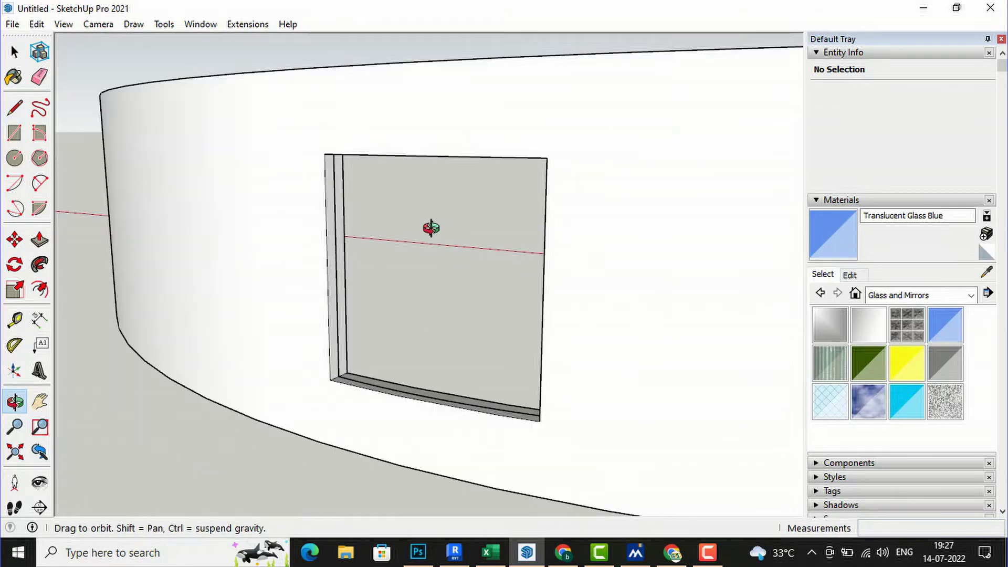
scroll(348, 355, "up", 3)
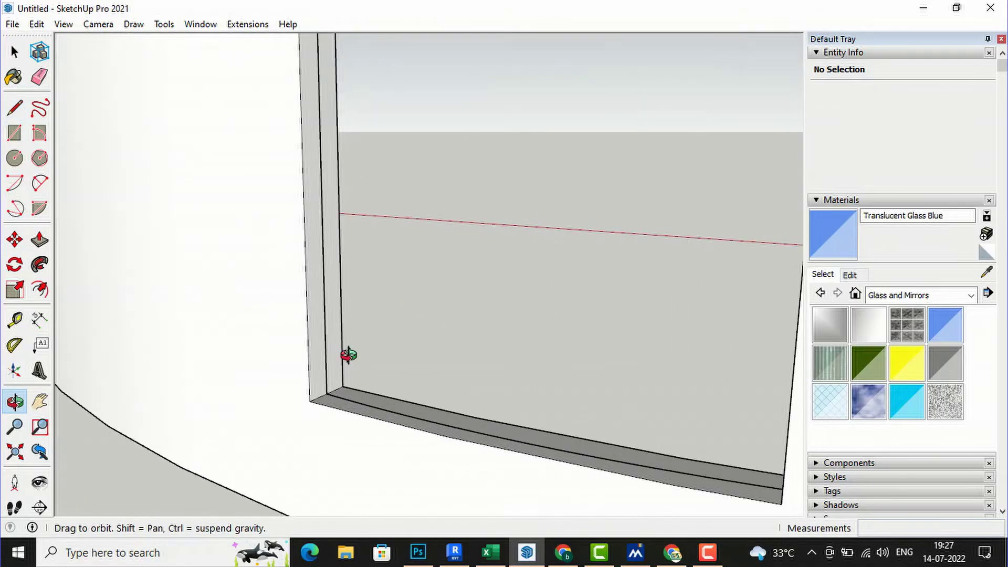
left_click(15, 133)
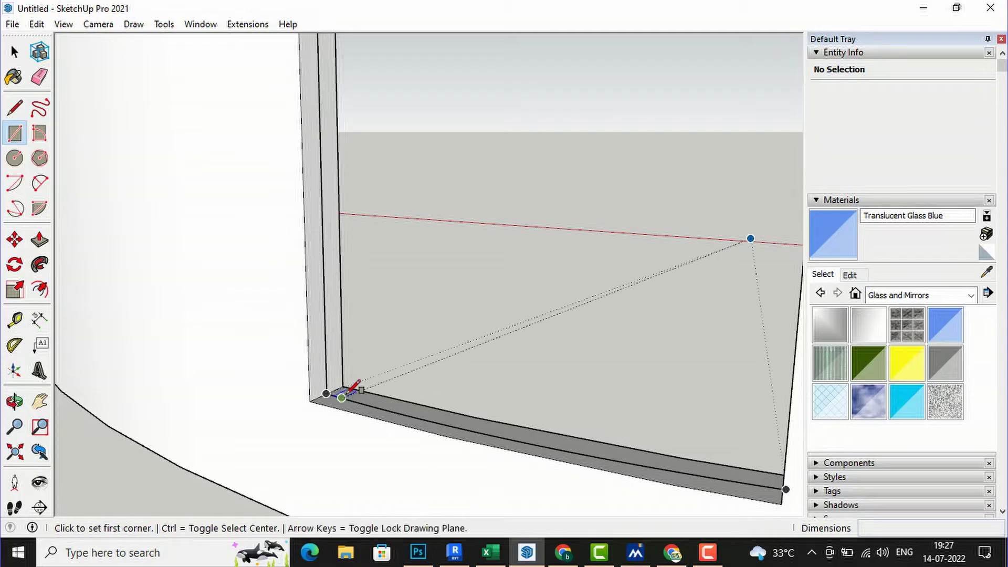
scroll(344, 393, "up", 2)
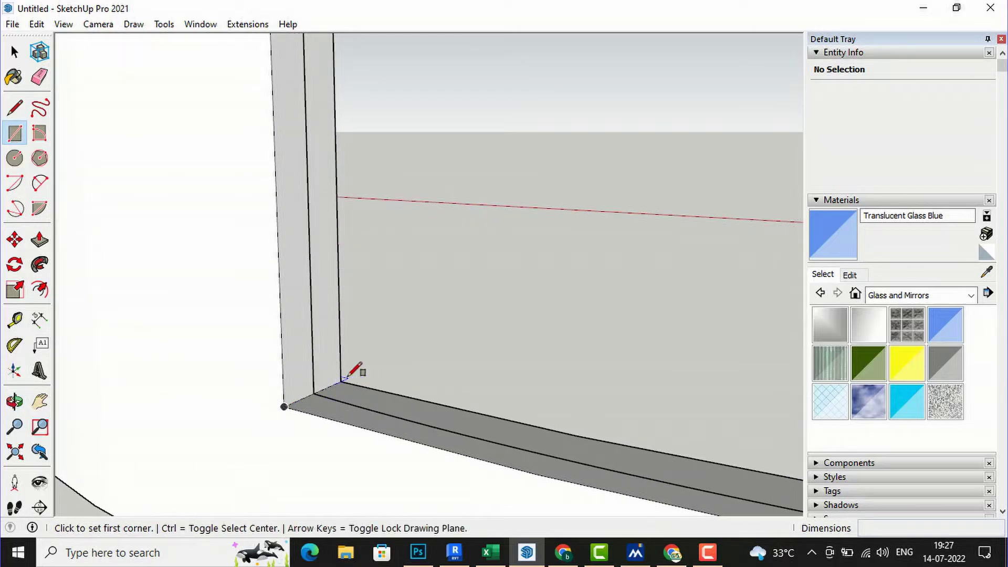
left_click(340, 381)
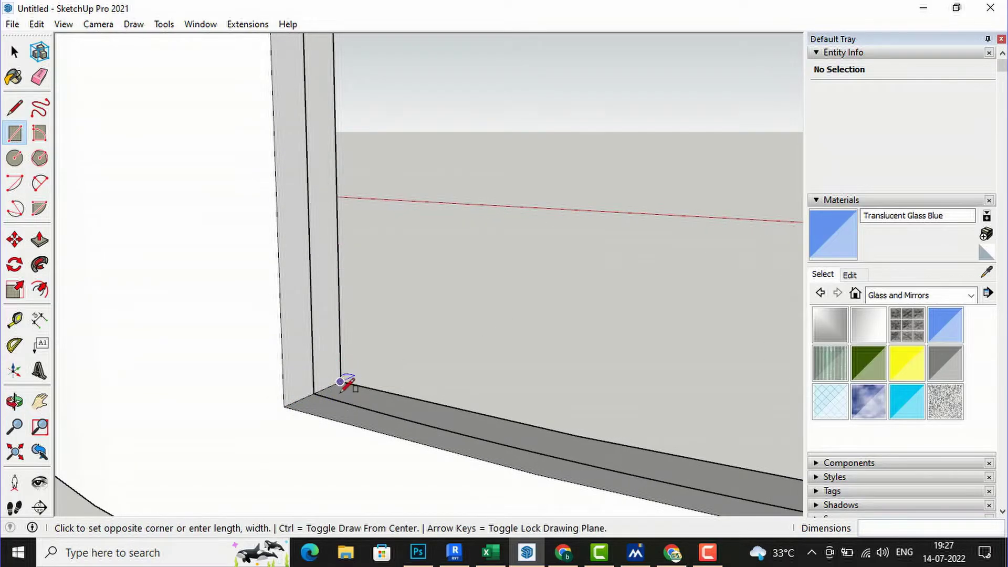
left_click(316, 415)
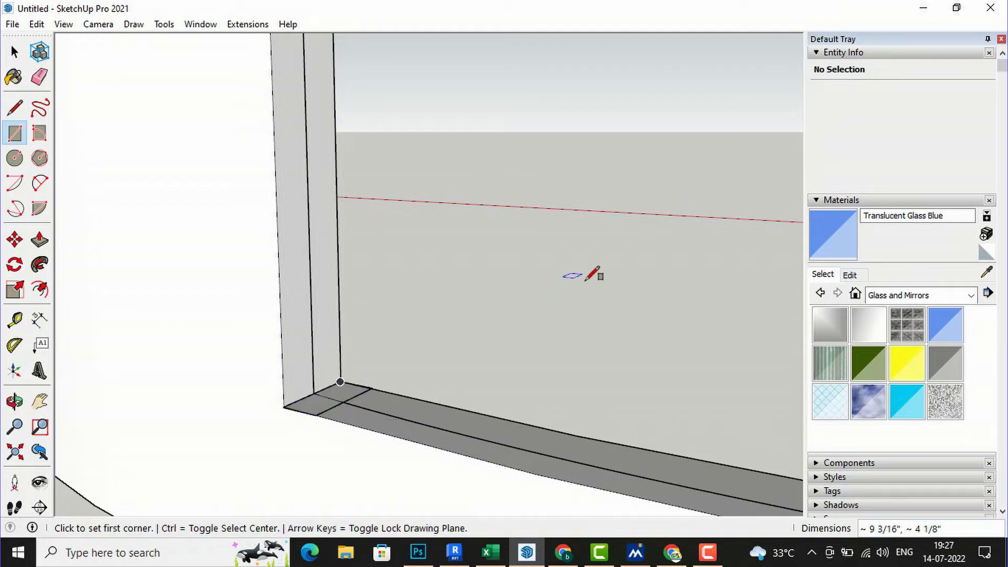
- Erase the part of the sill arc inside the rectangle and pull the rectangle up about 1 13/16" into a block
left_click(40, 77)
scroll(328, 402, "up", 2)
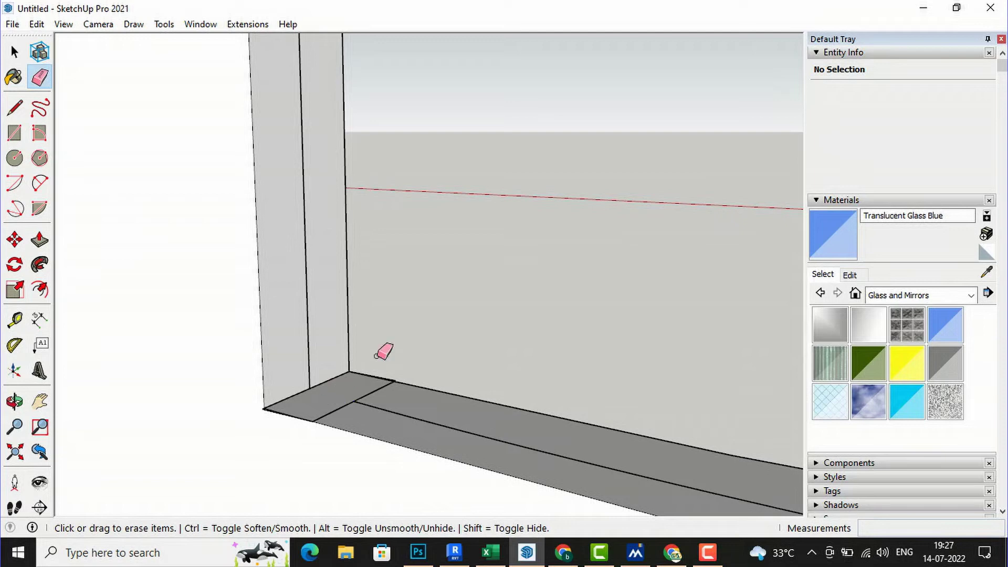
left_click(40, 239)
left_click(328, 395)
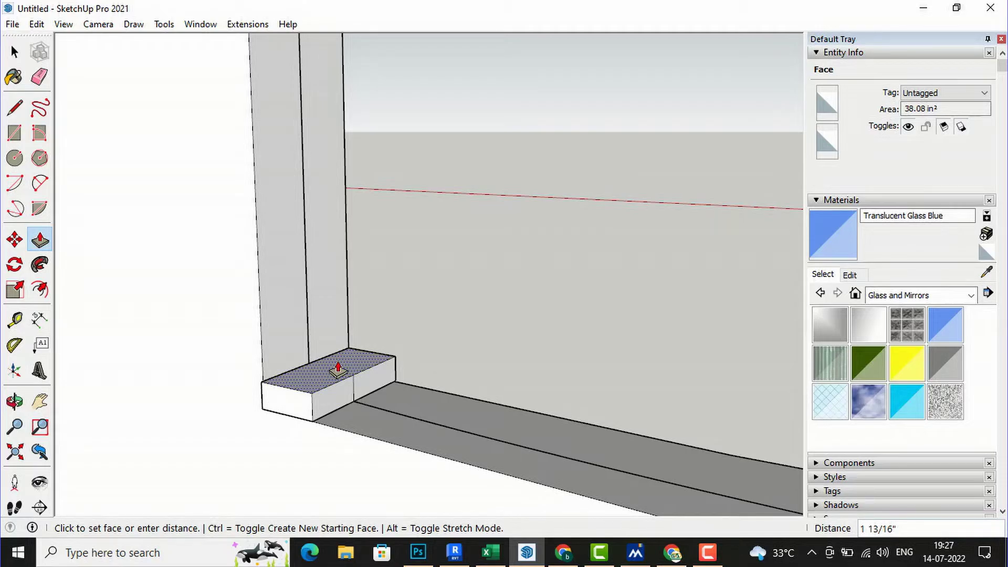
left_click(338, 369)
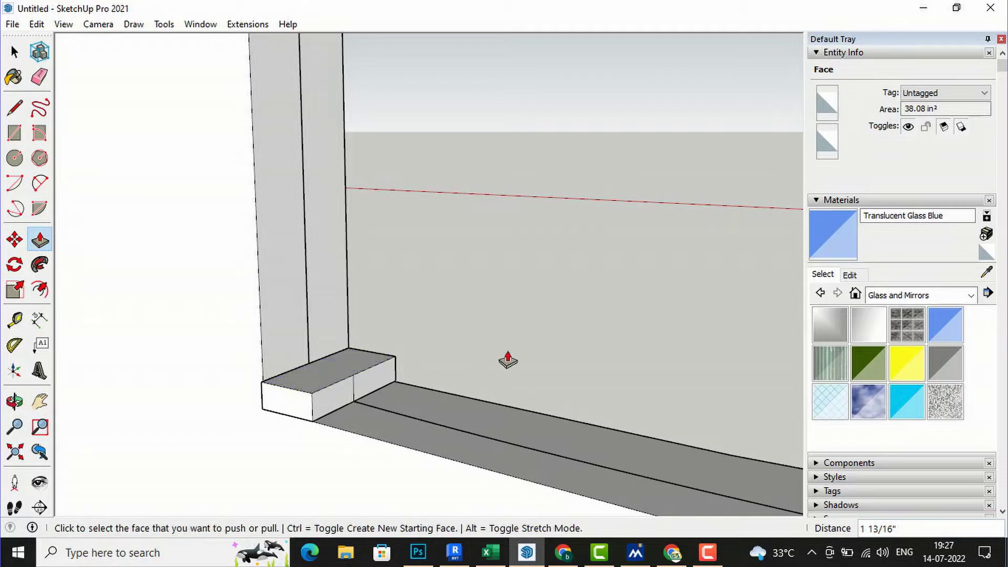
- Erase the leftover vertical edge in the middle of the block's inner side
left_click(39, 77)
scroll(388, 410, "up", 3)
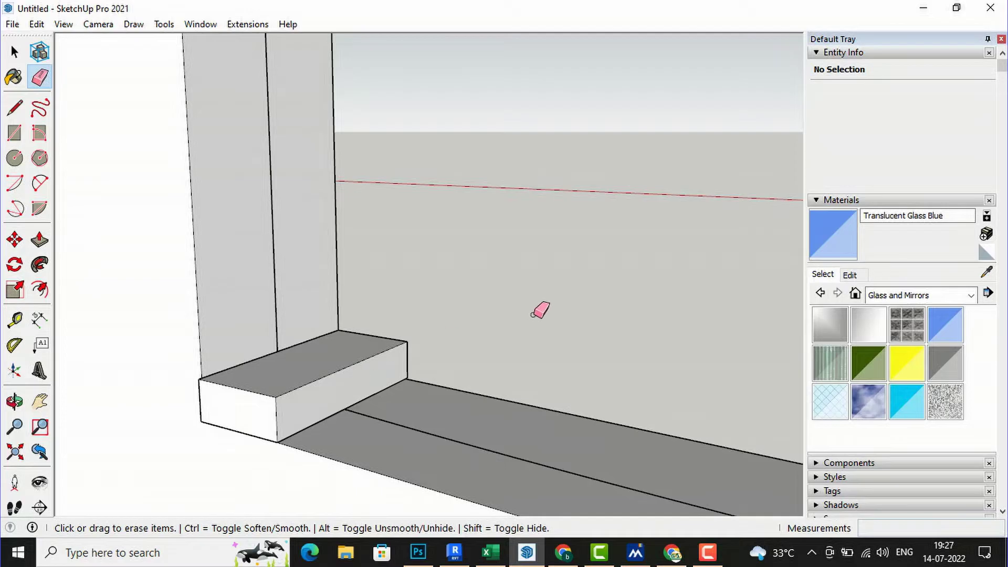
scroll(532, 314, "down", 3)
scroll(235, 410, "down", 1)
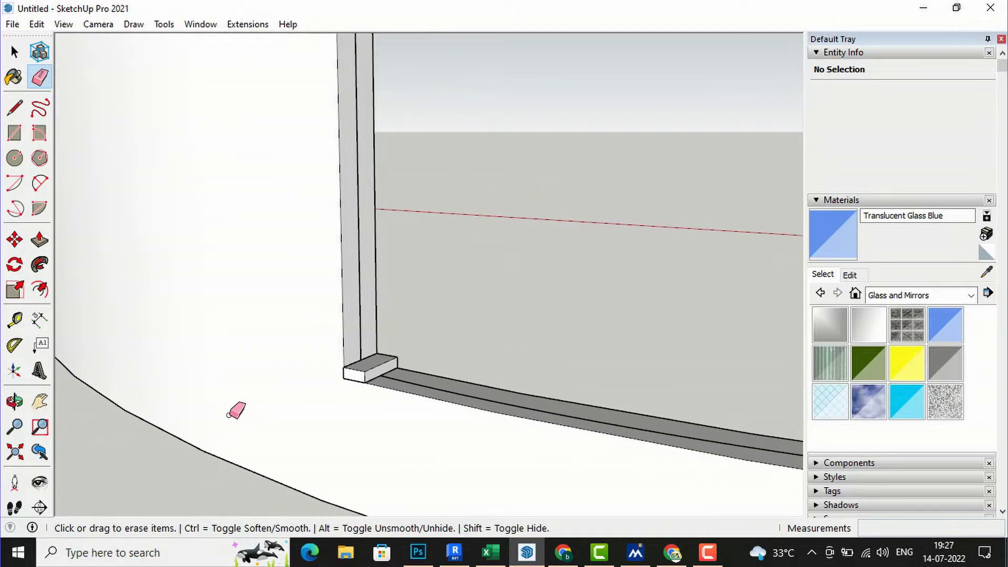
- Sweep the corner block's side face around the opening with Follow Me, using the mid-thickness jamb lines, head arc and sill arc as the path
key("space")
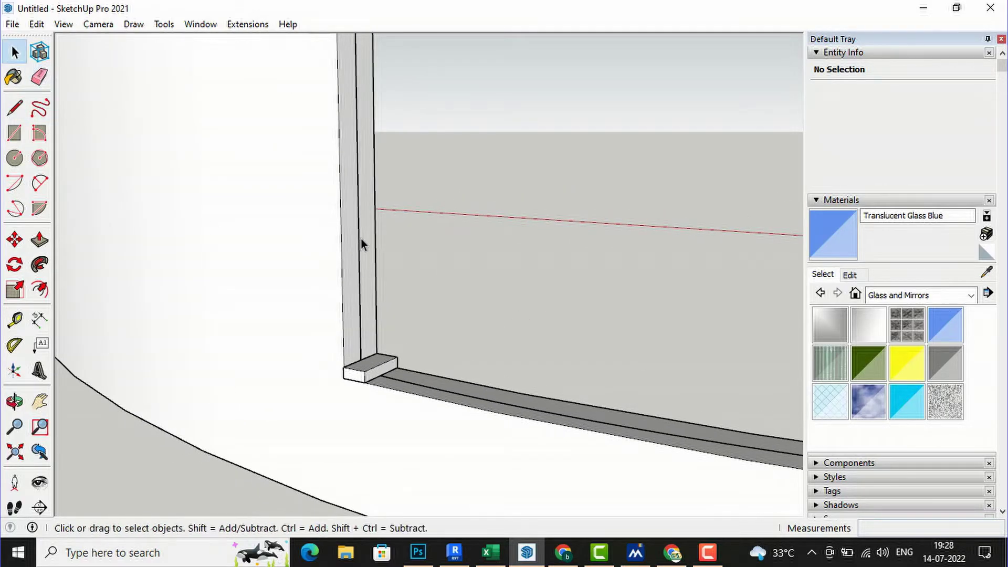
left_click(360, 239)
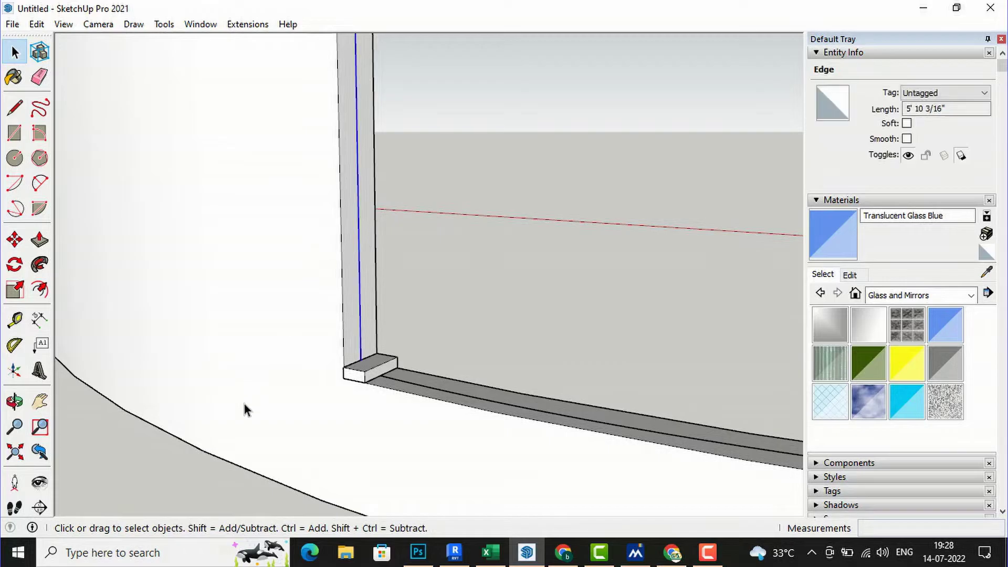
scroll(243, 408, "down", 2)
middle_click_drag(489, 274, 506, 190)
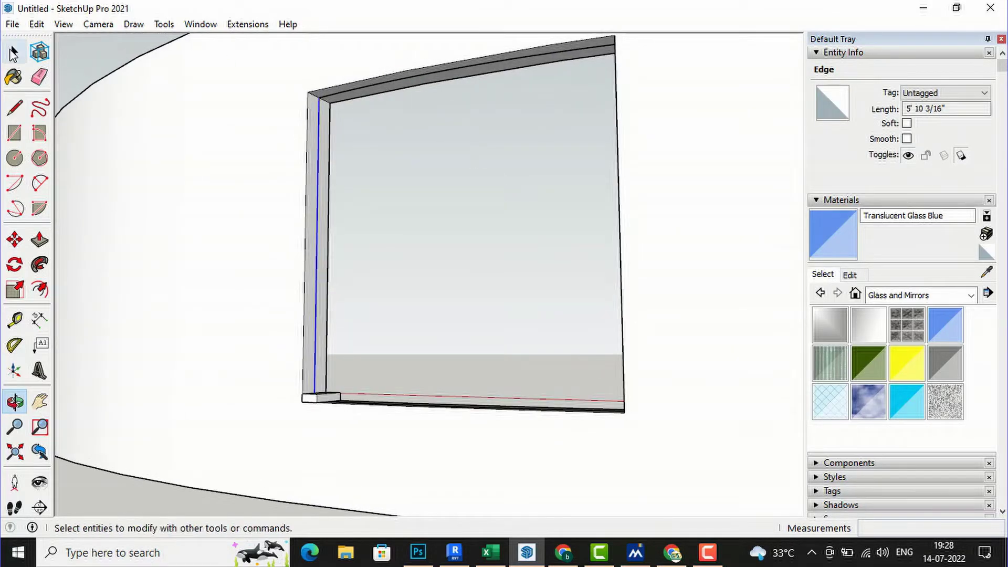
left_click(396, 84)
middle_click_drag(455, 165, 597, 199)
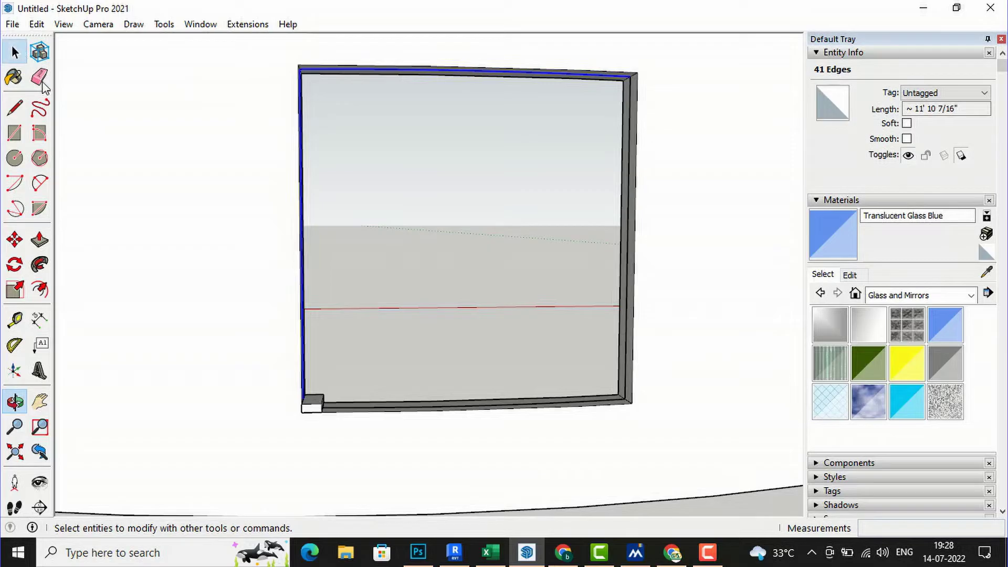
left_click(21, 63)
middle_click_drag(664, 332, 515, 356)
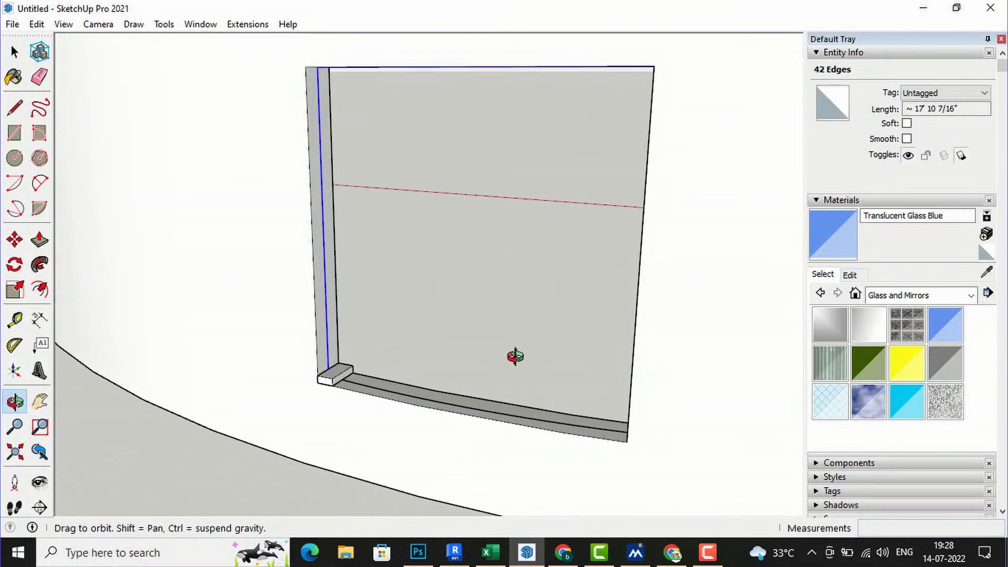
left_click(357, 385, "ctrl")
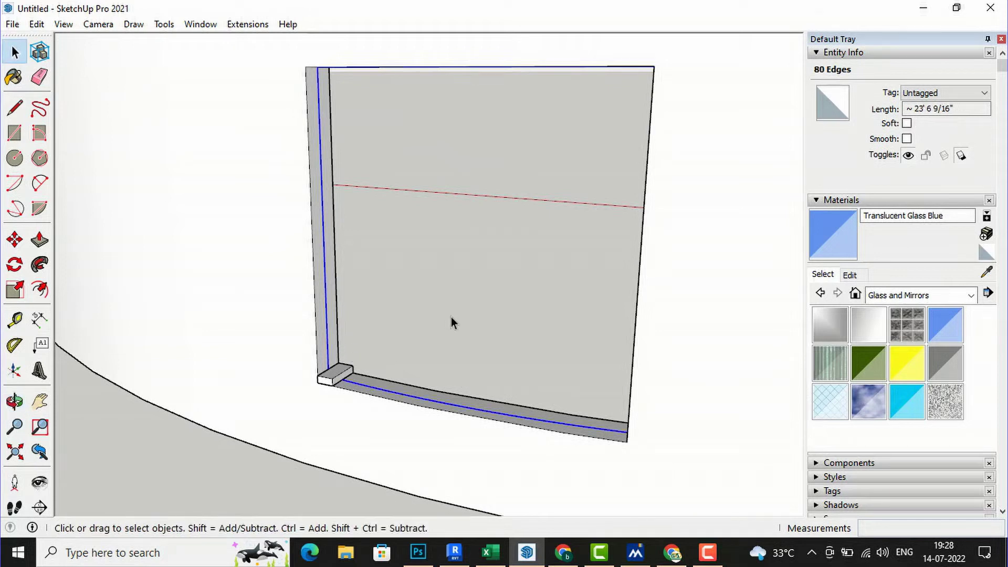
left_click(39, 264)
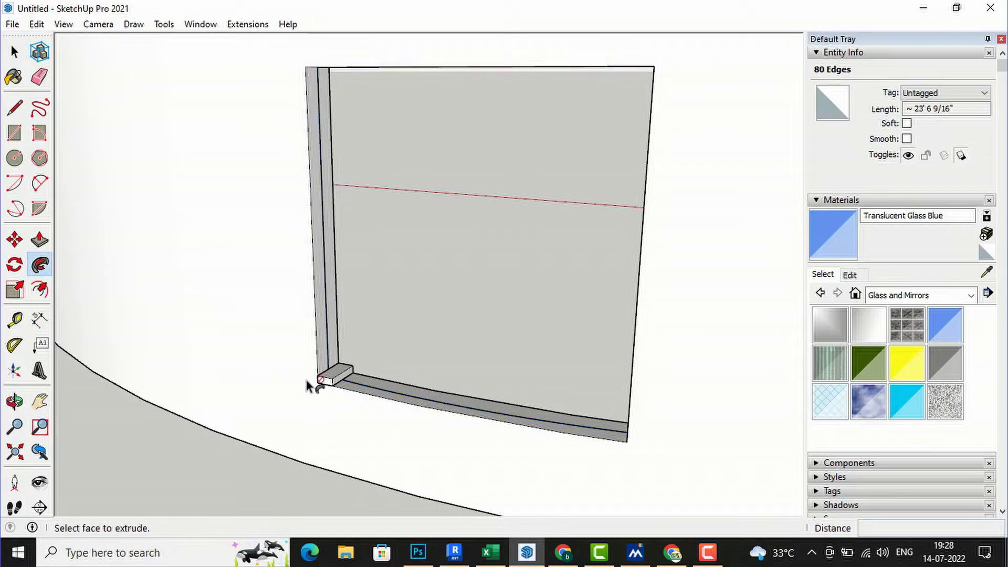
left_click(334, 377)
scroll(234, 292, "down", 2)
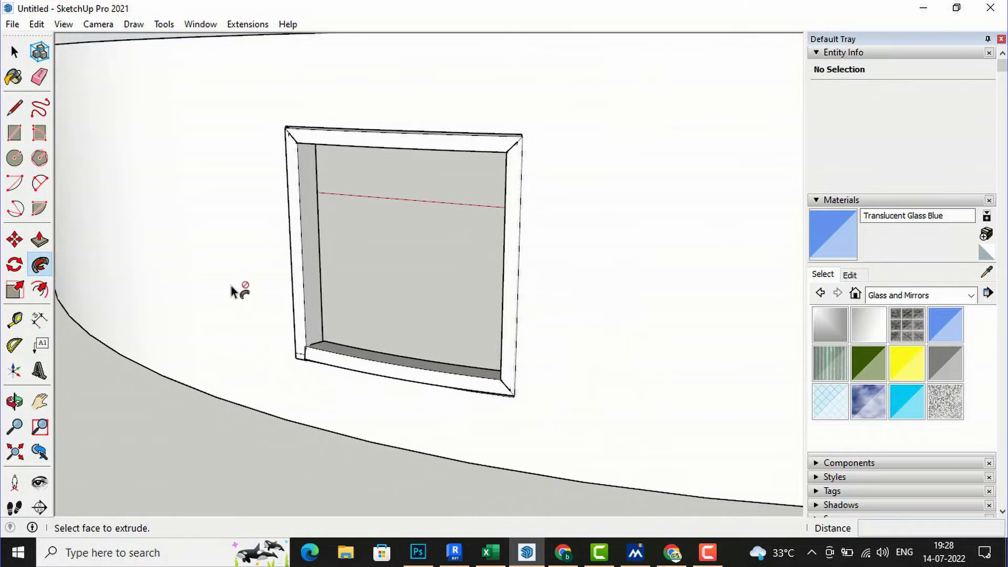
- Turn the entire swept window frame, with all its connected geometry, into a group
key("o")
left_click_drag(189, 355, 206, 241)
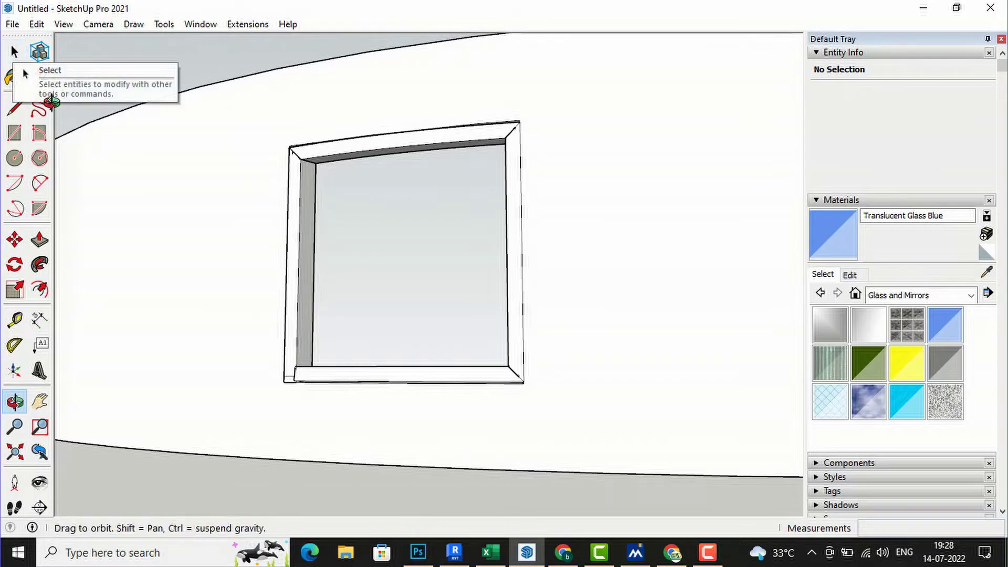
left_click(11, 56)
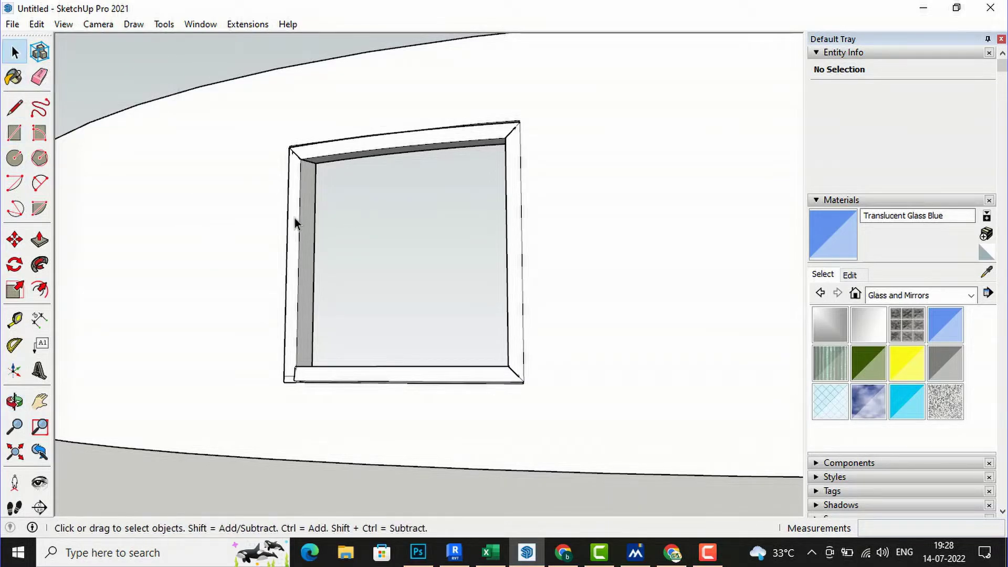
triple_click(295, 218)
right_click(303, 213)
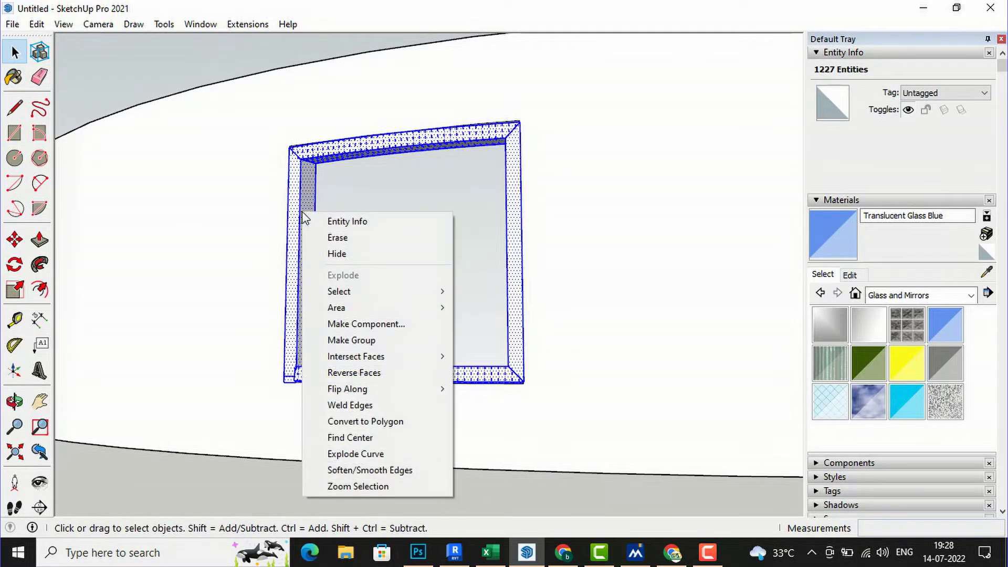
left_click(342, 343)
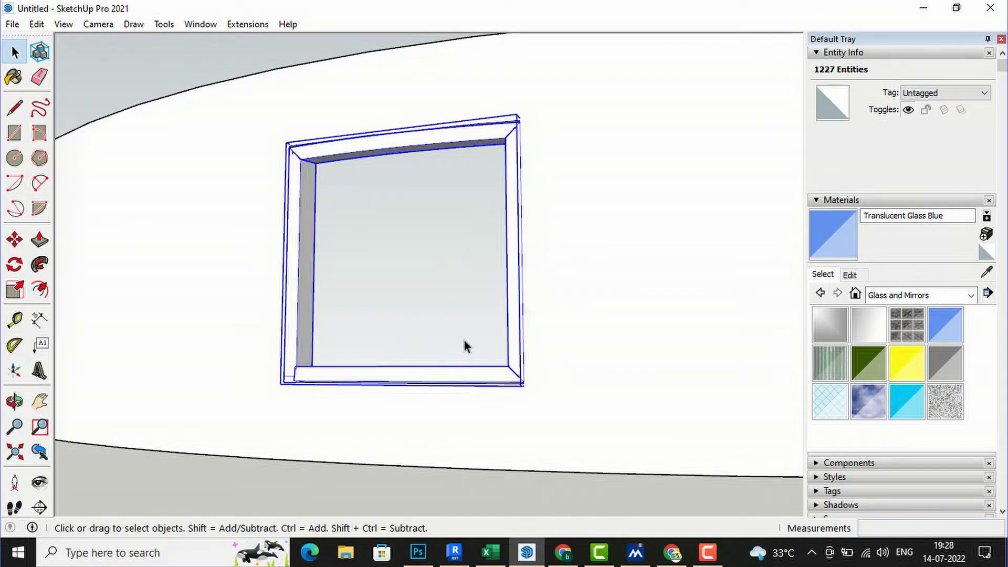
- Paint the frame group with Wood Bamboo from the Wood materials and deselect it
left_click(971, 295)
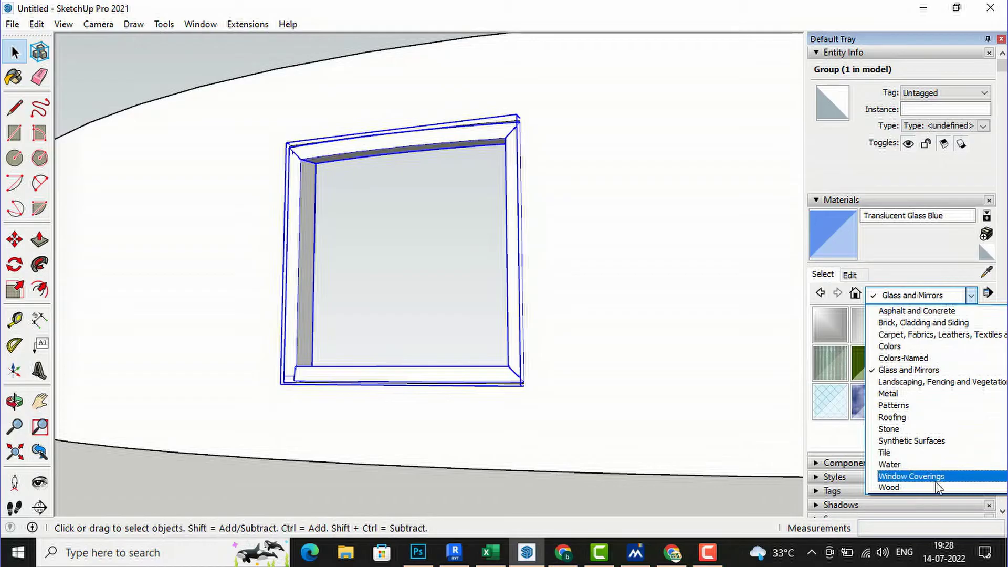
left_click(929, 488)
left_click(830, 318)
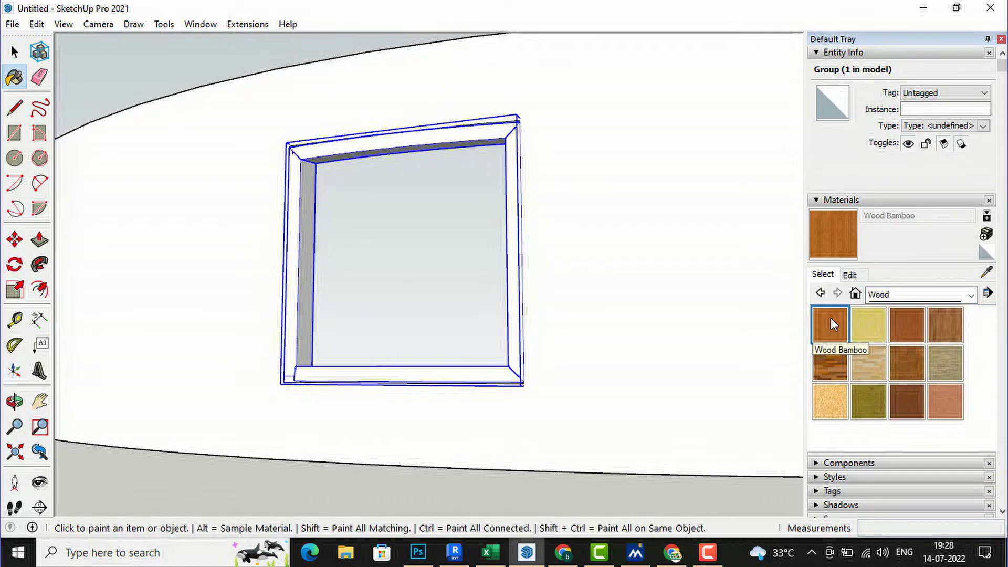
left_click(345, 152)
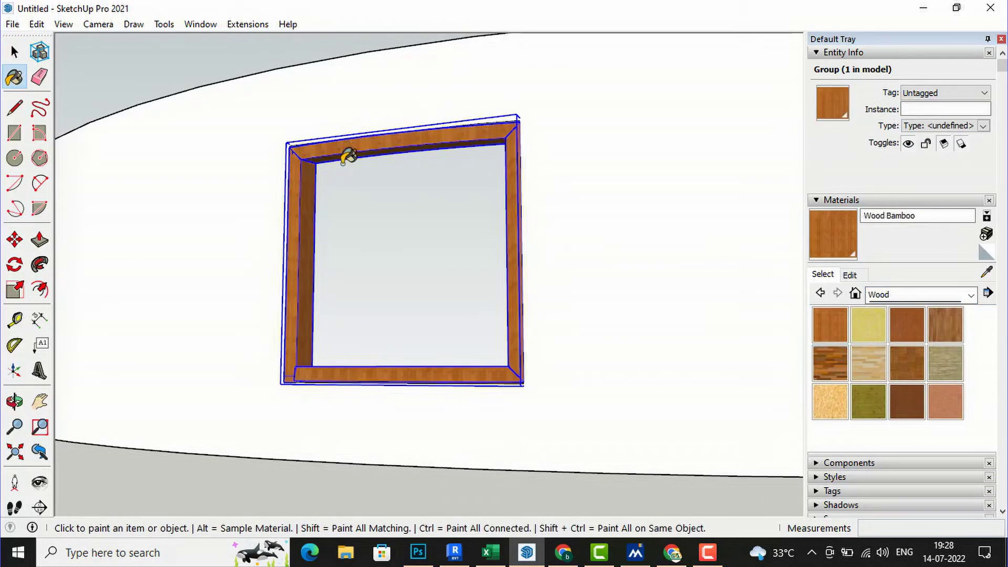
key("o")
left_click_drag(356, 268, 662, 309)
left_click_drag(323, 415, 758, 359)
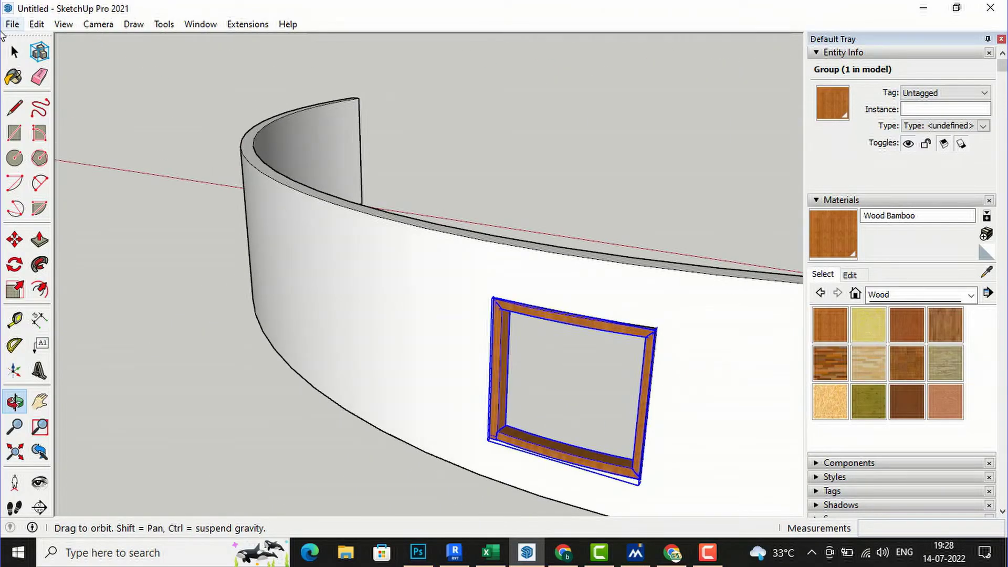
left_click(15, 52)
left_click(229, 404)
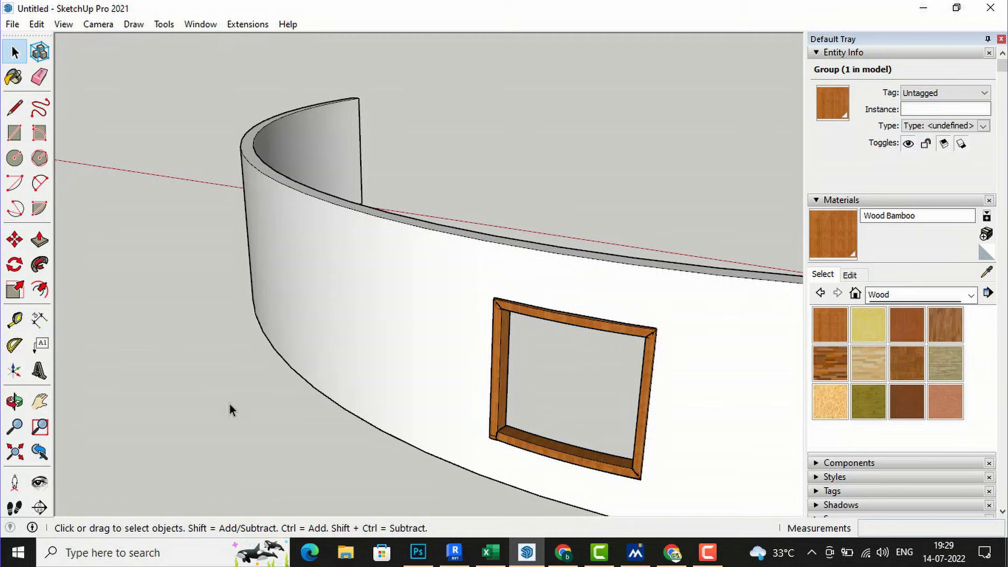
scroll(629, 473, "up", 6)
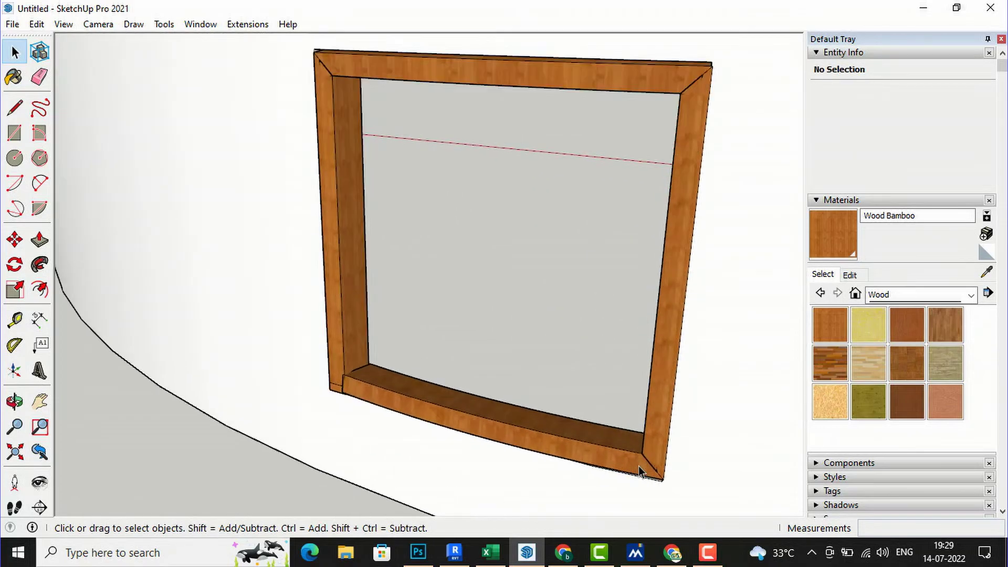
left_click(36, 183)
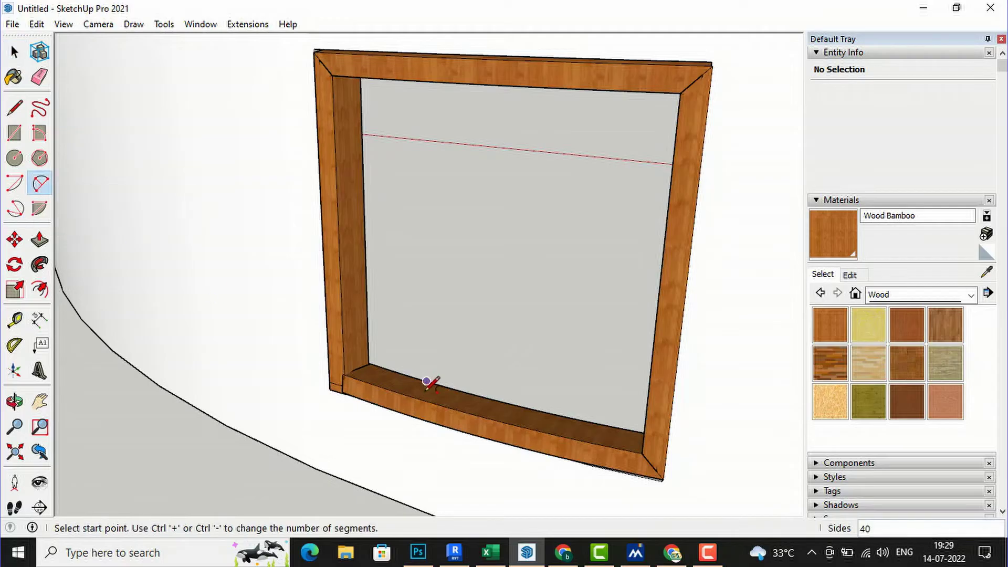
scroll(363, 357, "up", 3)
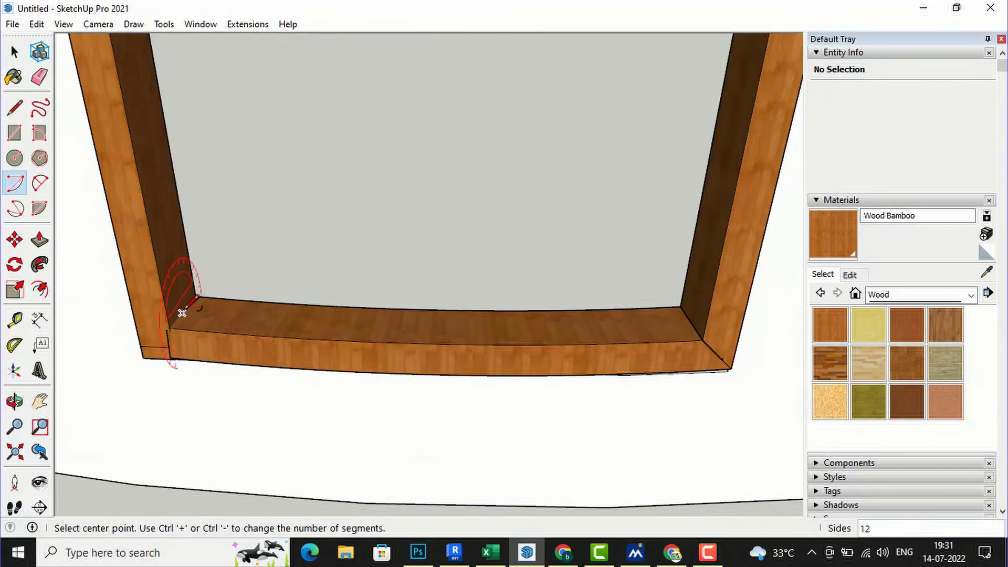
left_click(181, 313)
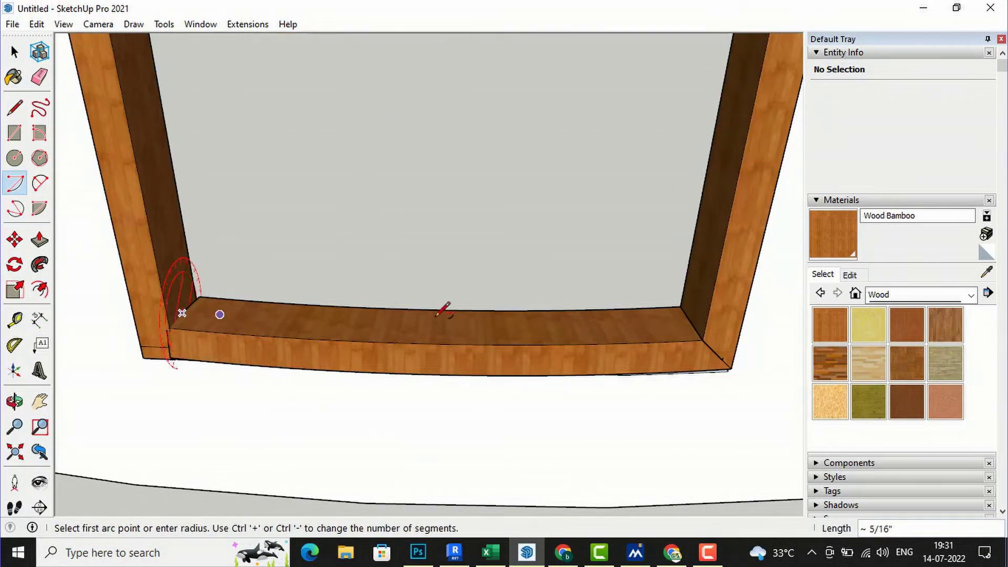
left_click(691, 314)
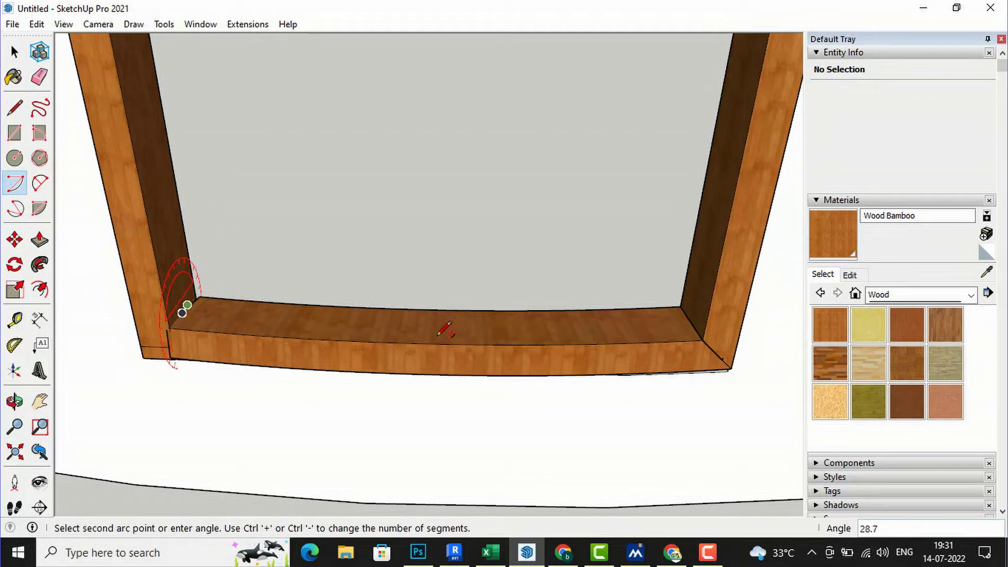
key("Escape")
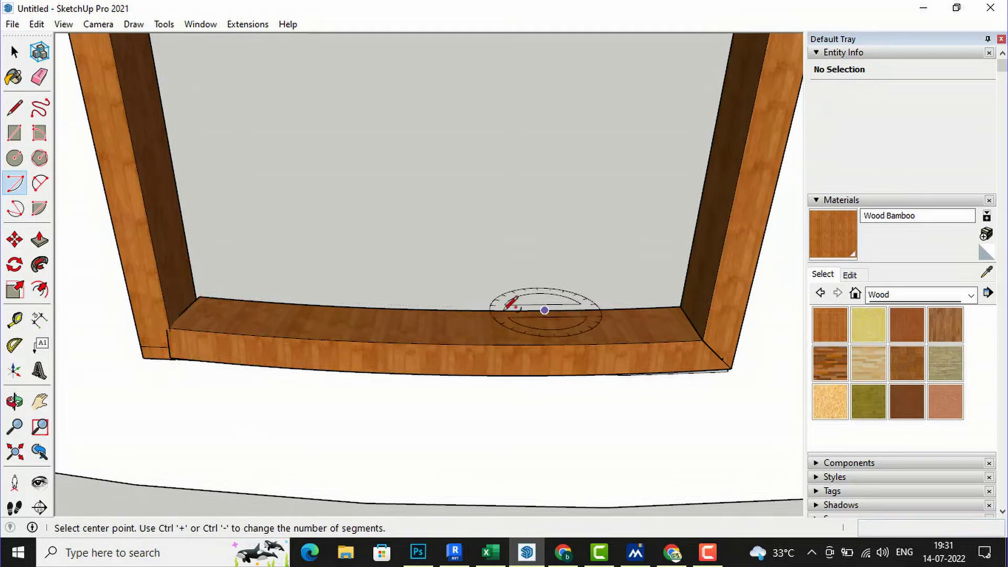
- Draw a two-point arc between the depth midpoints of the bottom rail's ends, with a bulge of about 1 13/16" following the curved rail
left_click(40, 183)
left_click(181, 313)
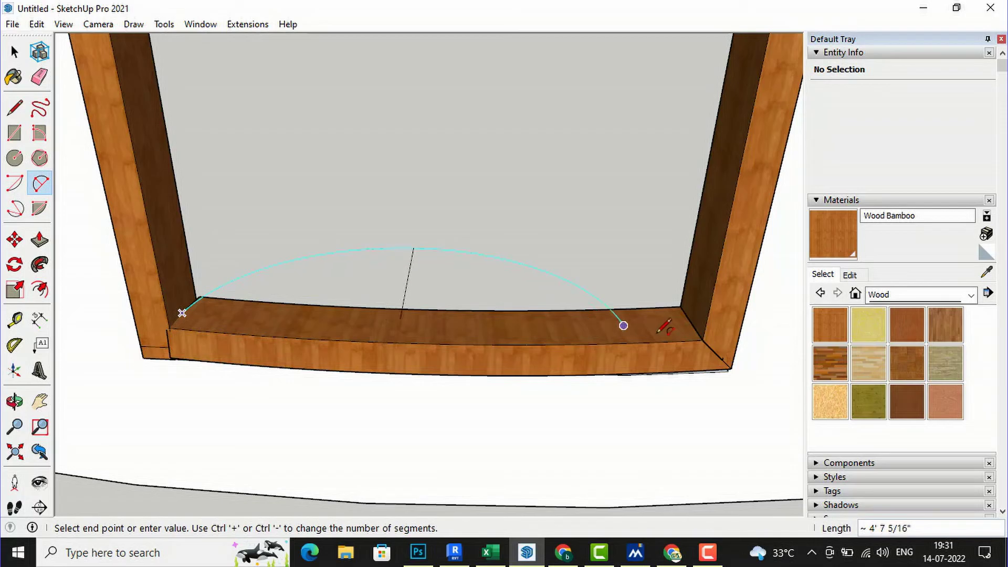
left_click(692, 322)
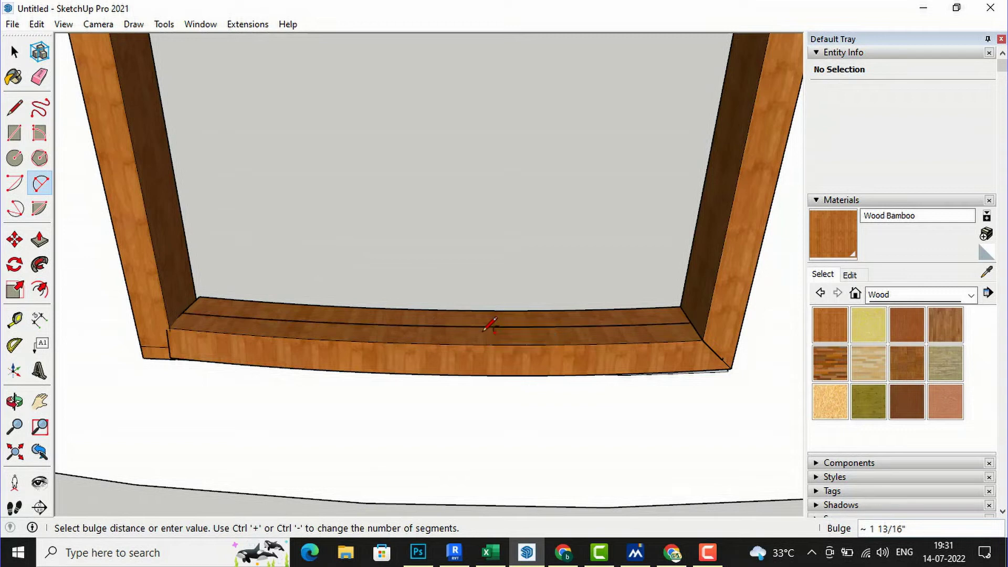
left_click(486, 329)
- Offset the new arc on the bottom rail by about 1 1/8" toward the rail's far edge
scroll(86, 273, "up", 2)
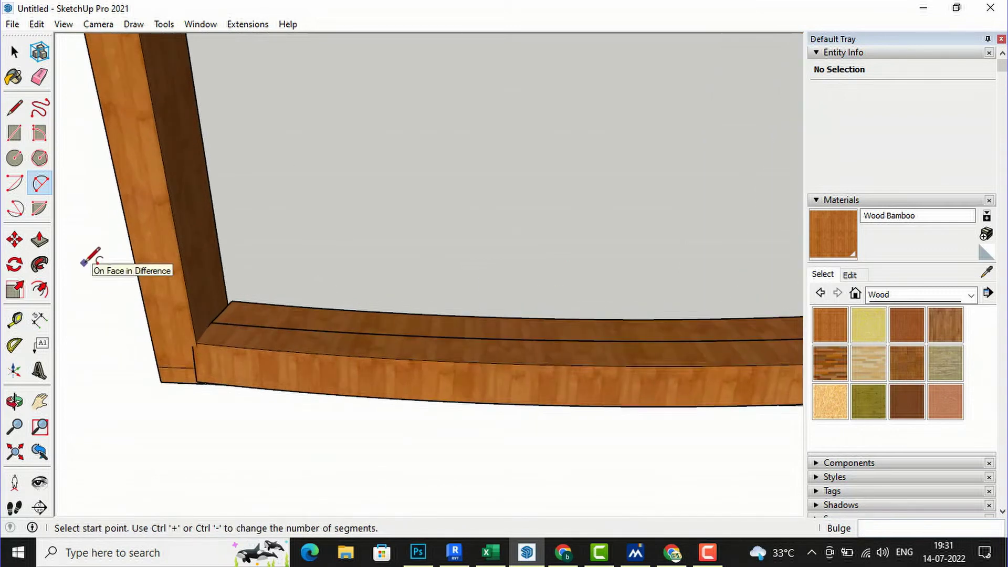
left_click(40, 289)
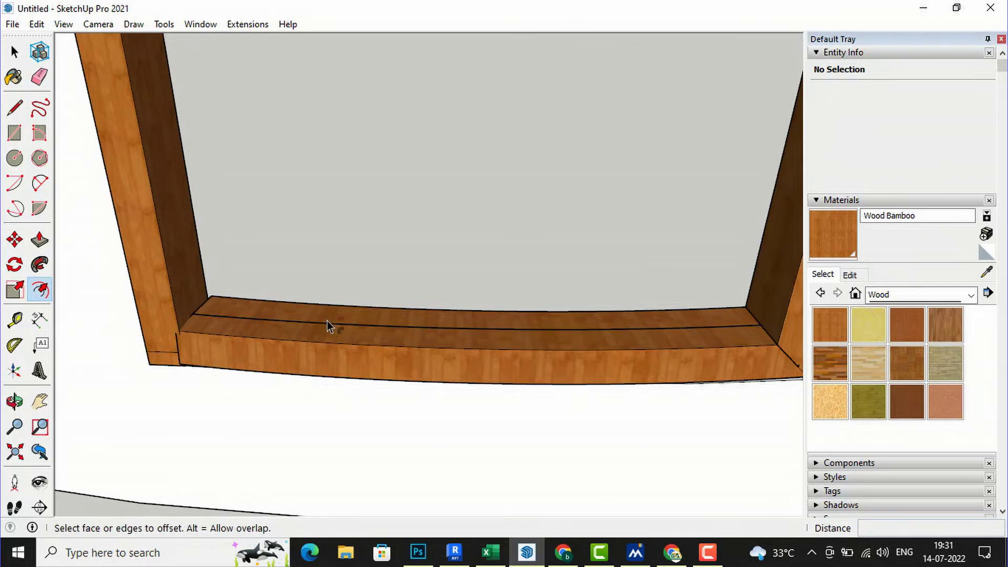
left_click(326, 323)
scroll(332, 319, "up", 3)
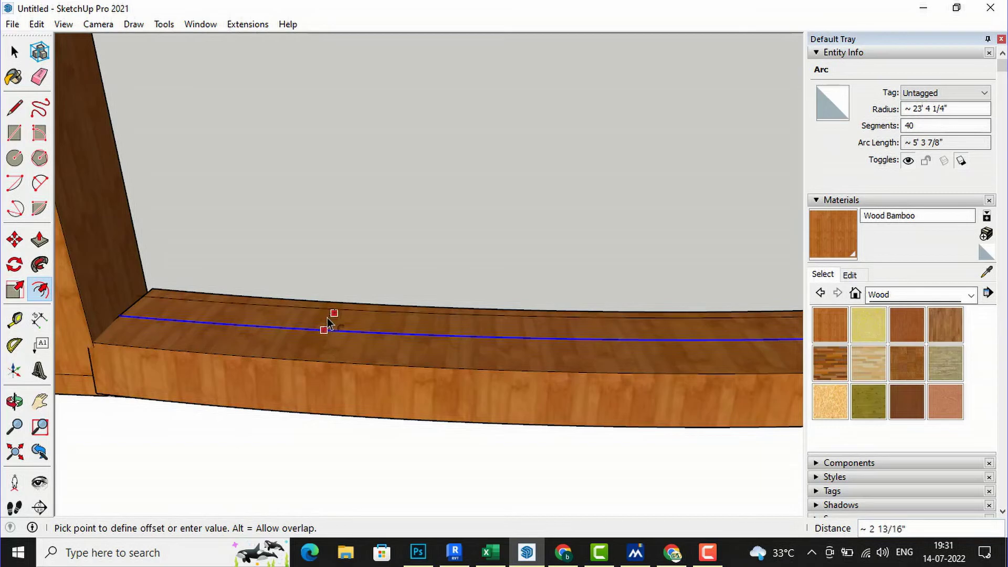
scroll(327, 330, "up", 2)
left_click(332, 333)
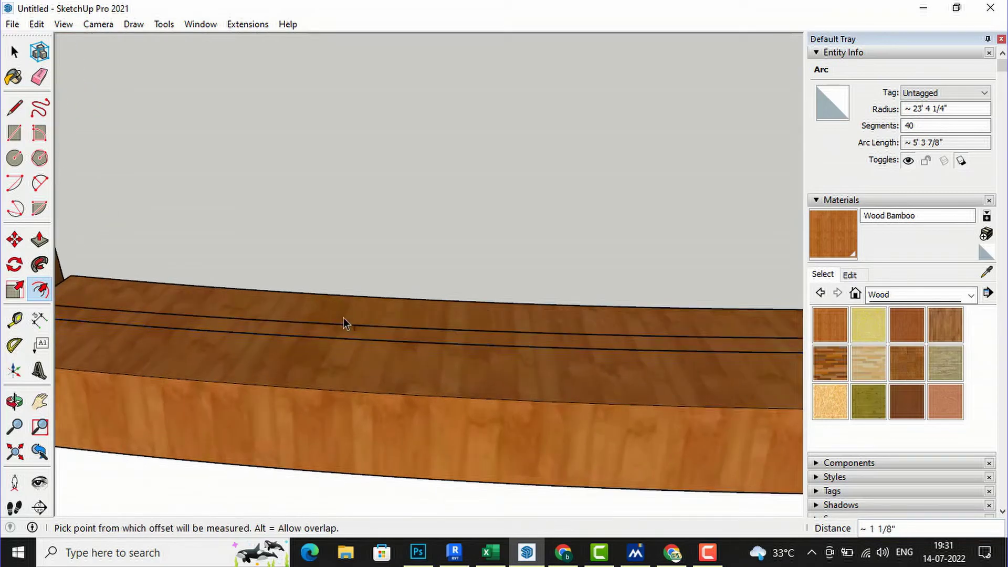
scroll(666, 378, "down", 4)
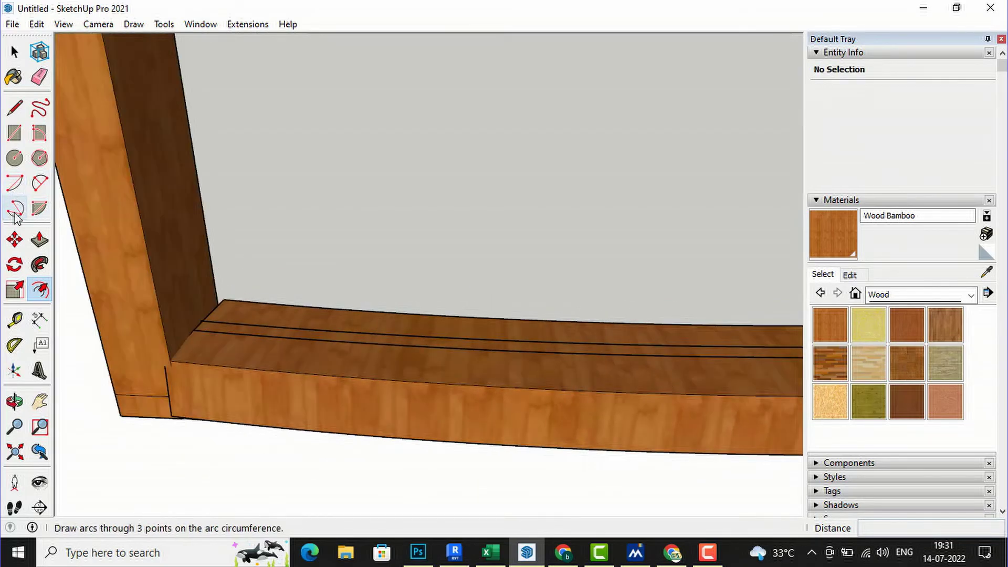
- Try to draw a short line joining the ends of the two bottom-rail arcs where they meet the jamb
left_click(14, 107)
scroll(199, 313, "up", 2)
scroll(196, 317, "up", 3)
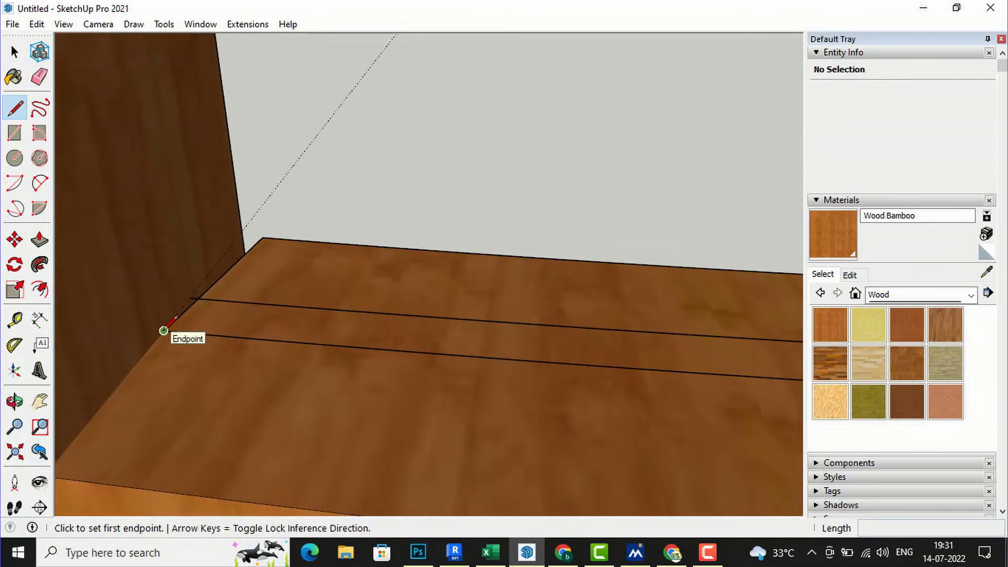
left_click(164, 330)
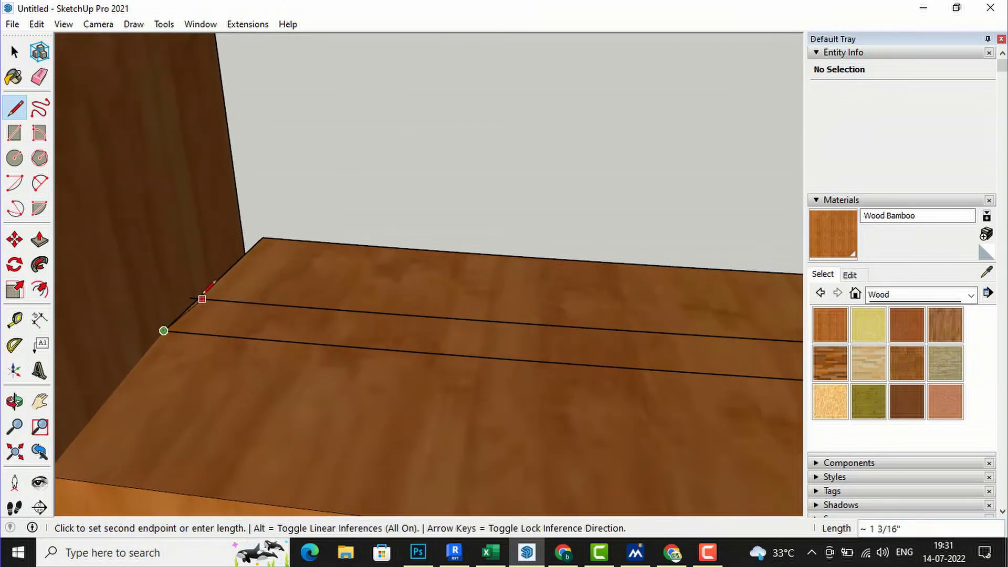
scroll(199, 303, "up", 3)
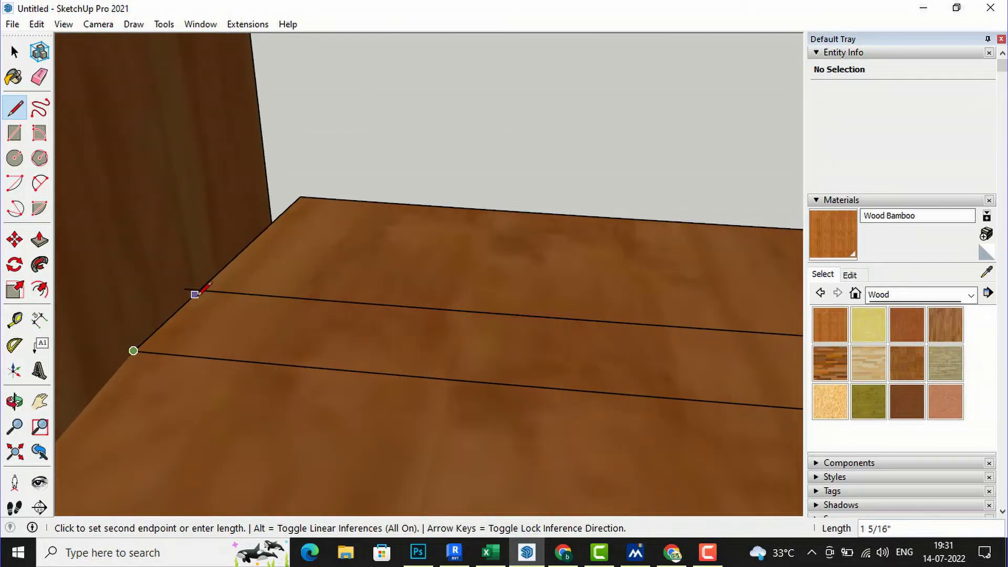
key("Escape")
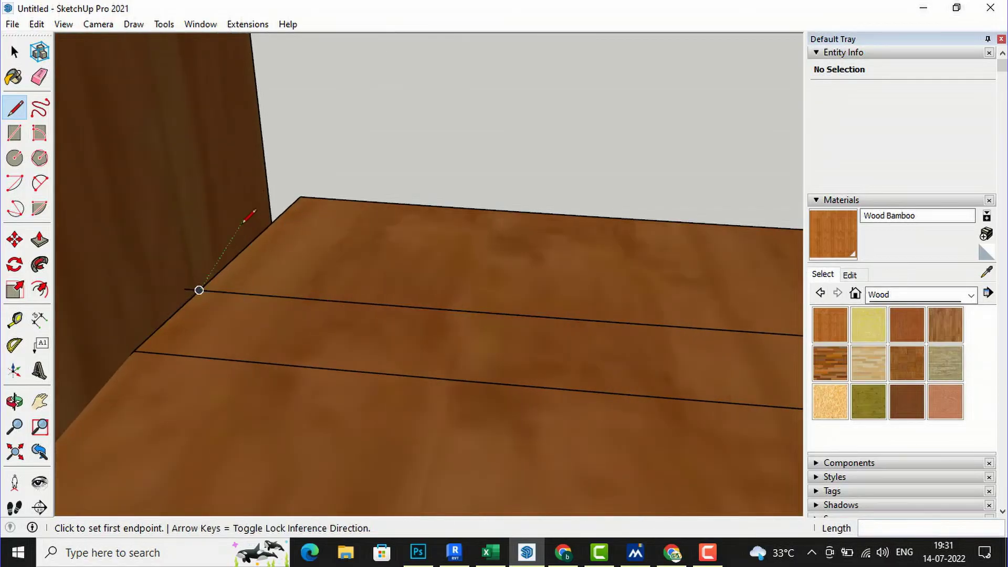
scroll(243, 288, "down", 3)
scroll(123, 298, "down", 5)
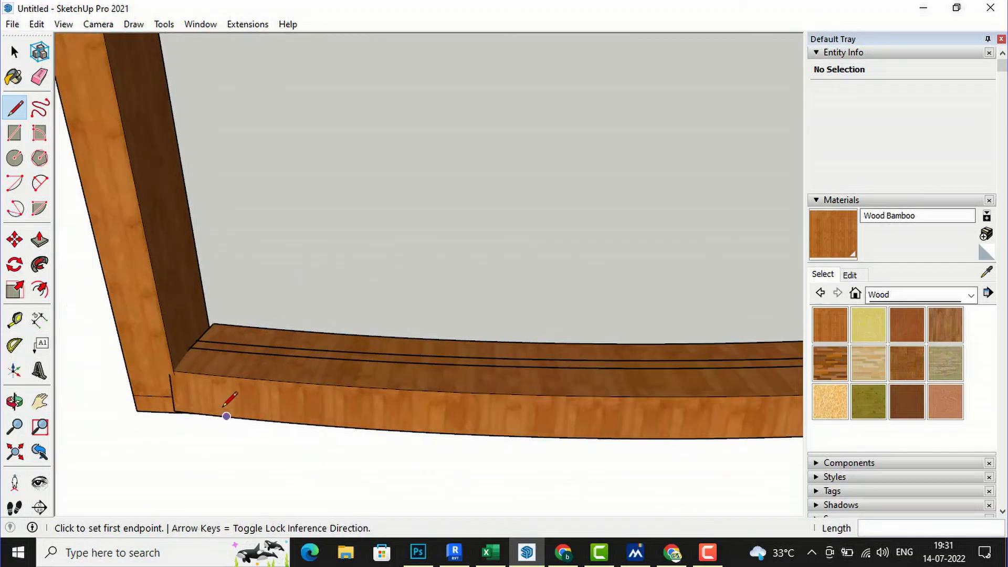
- Draw a short line joining the two bottom-rail arcs' ends at the opposite jamb, closing the curved strip into a face
scroll(703, 374, "up", 5)
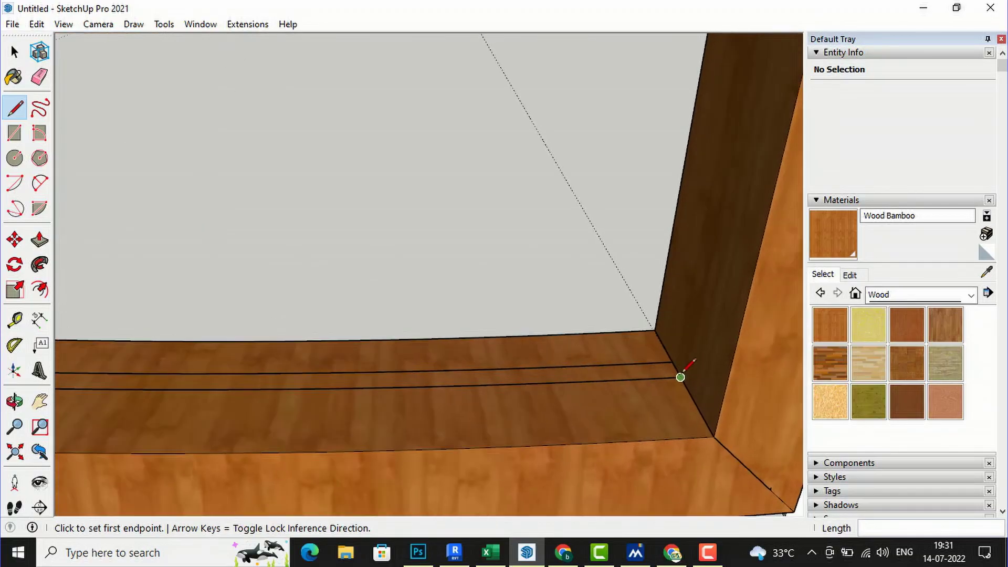
left_click(685, 374)
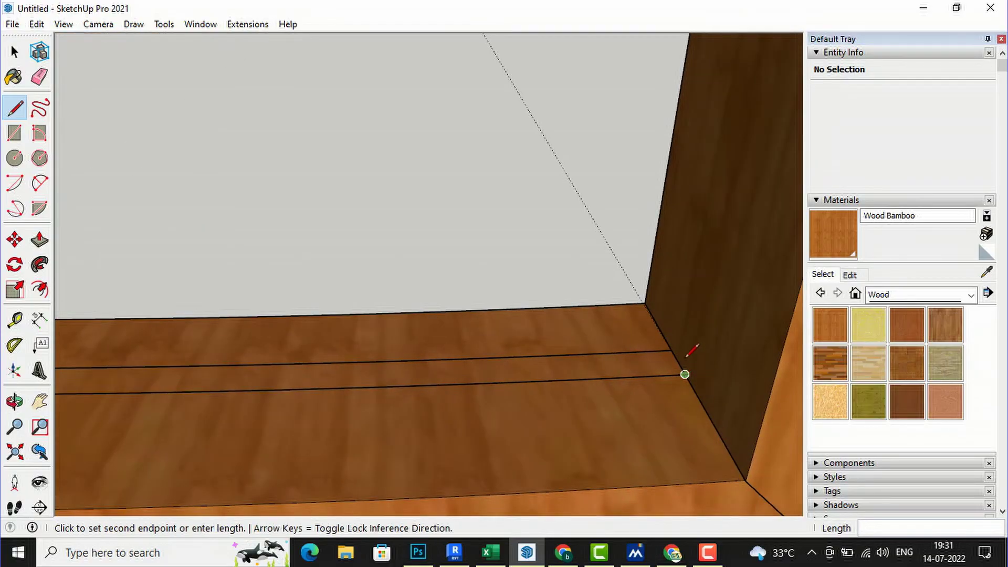
left_click(671, 351)
scroll(578, 435, "down", 5)
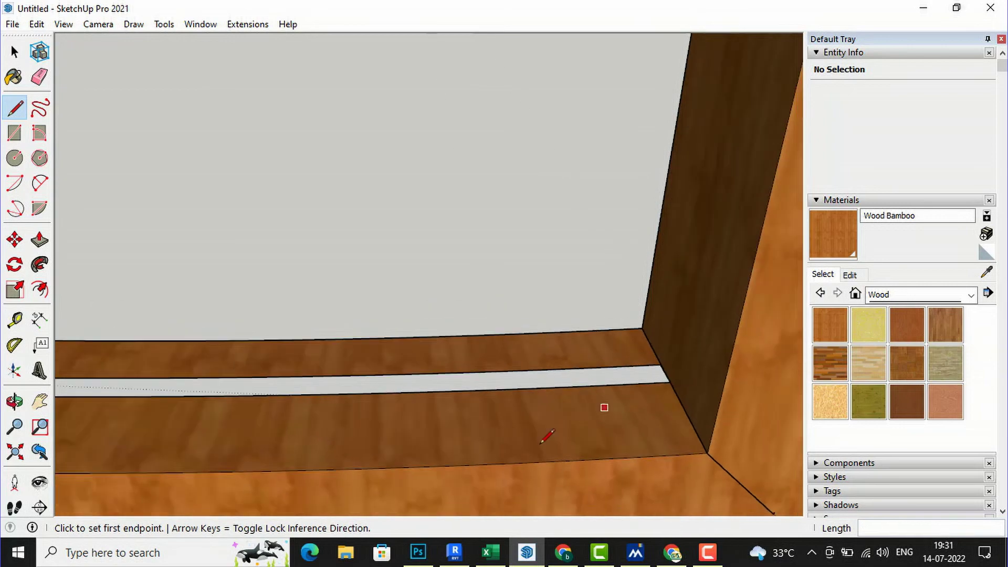
scroll(598, 450, "down", 4)
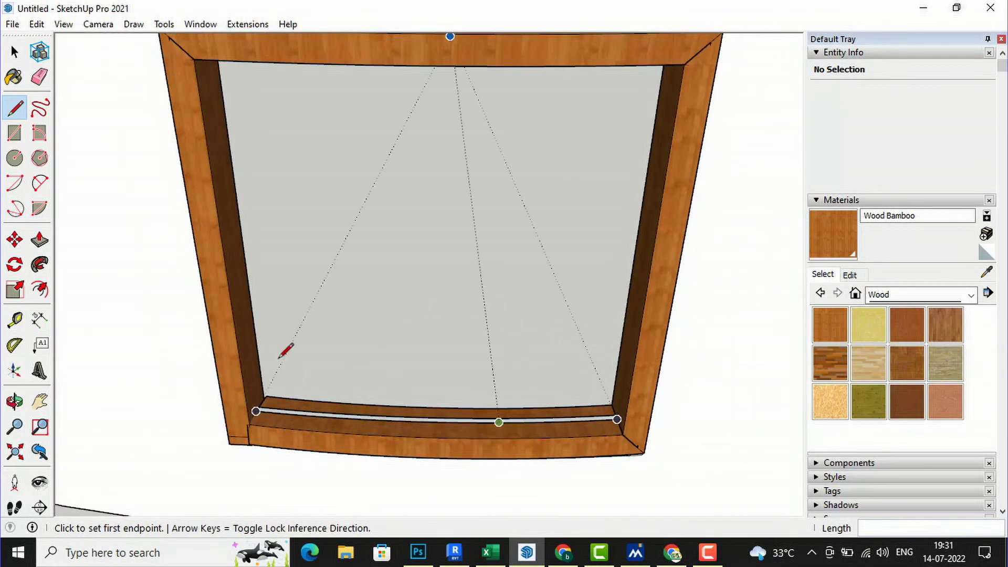
- Push/Pull the curved strip face upward about 5' 3 1/4" to the top rail's lower edge to form the pane
left_click(39, 240)
scroll(429, 434, "up", 4)
scroll(430, 433, "up", 2)
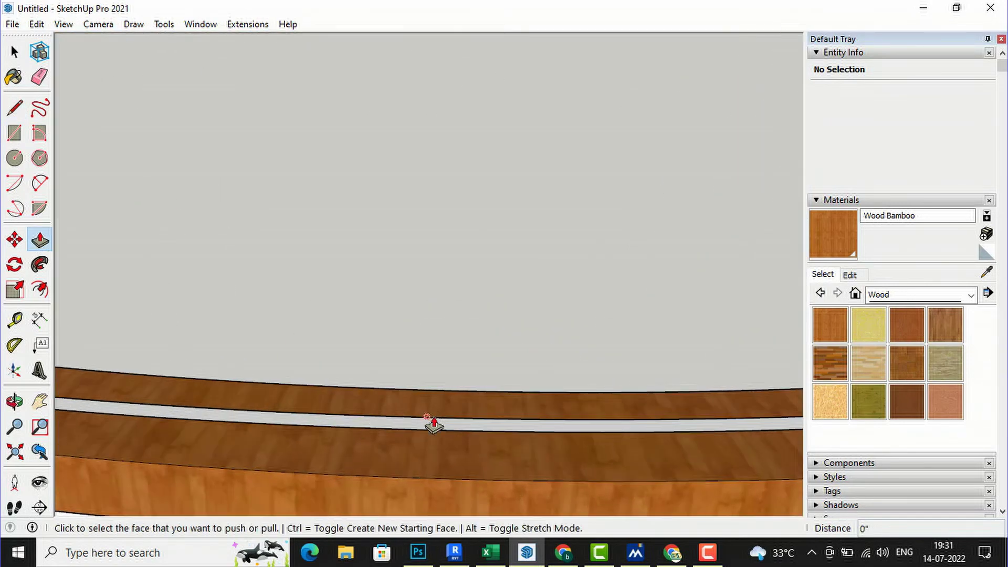
left_click(431, 426)
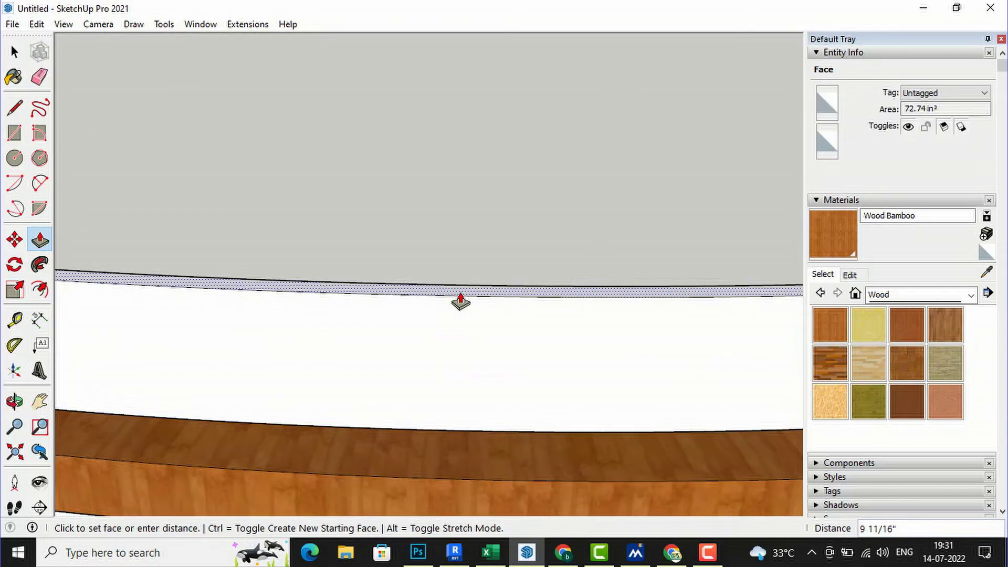
scroll(446, 387, "down", 5)
scroll(446, 388, "down", 4)
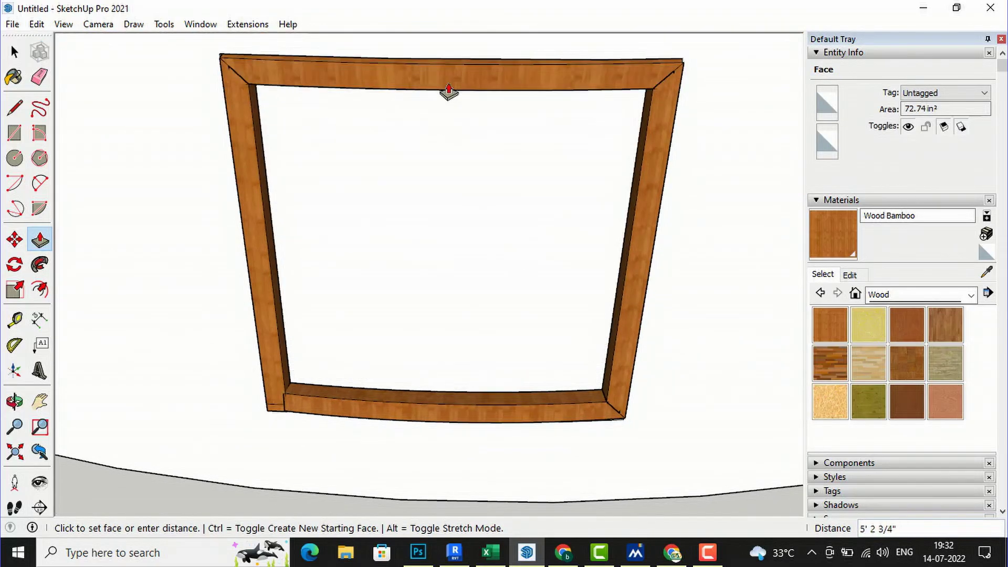
left_click(448, 93)
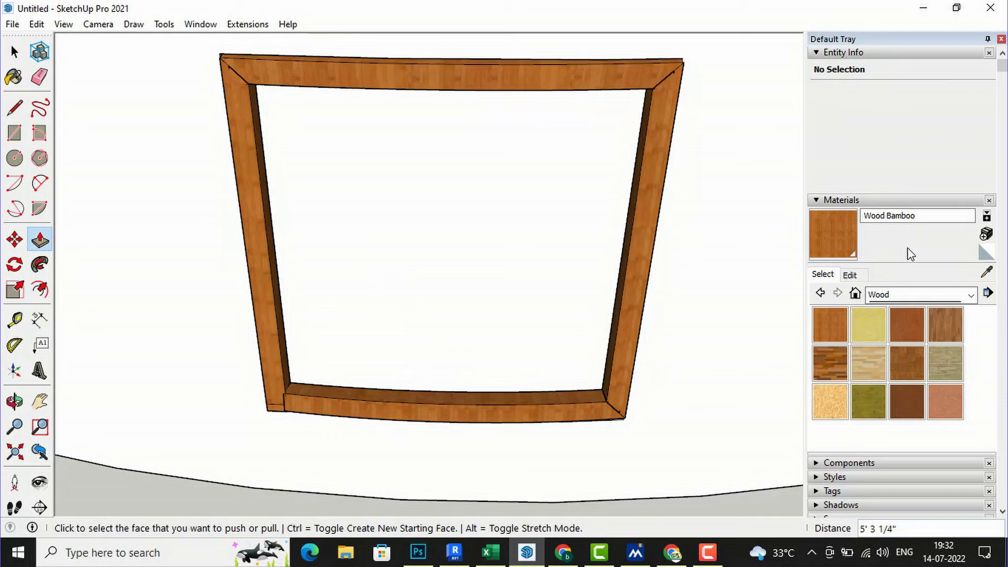
- Paint the pane's front face with Translucent Glass Blue from the Glass and Mirrors materials
left_click(953, 292)
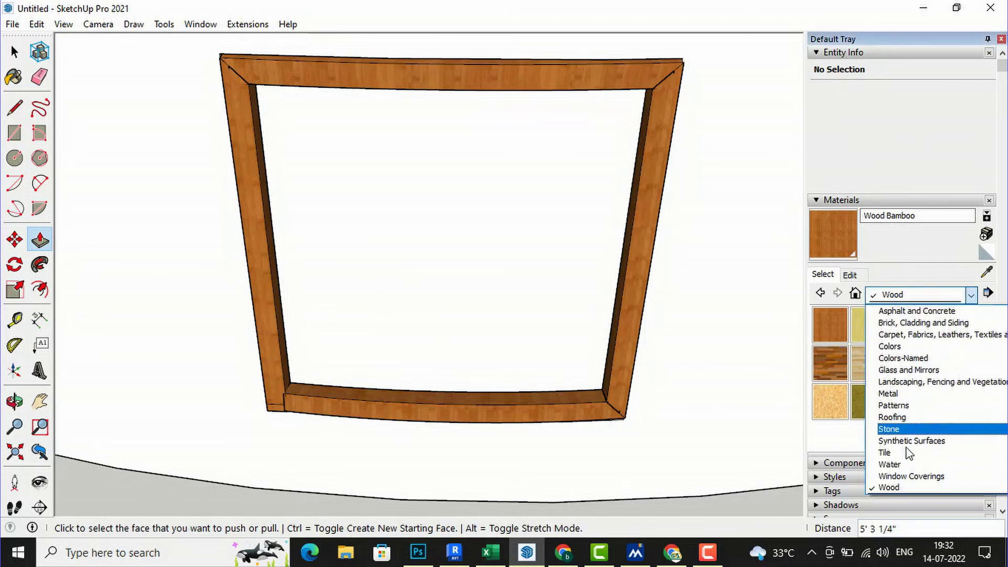
left_click(911, 369)
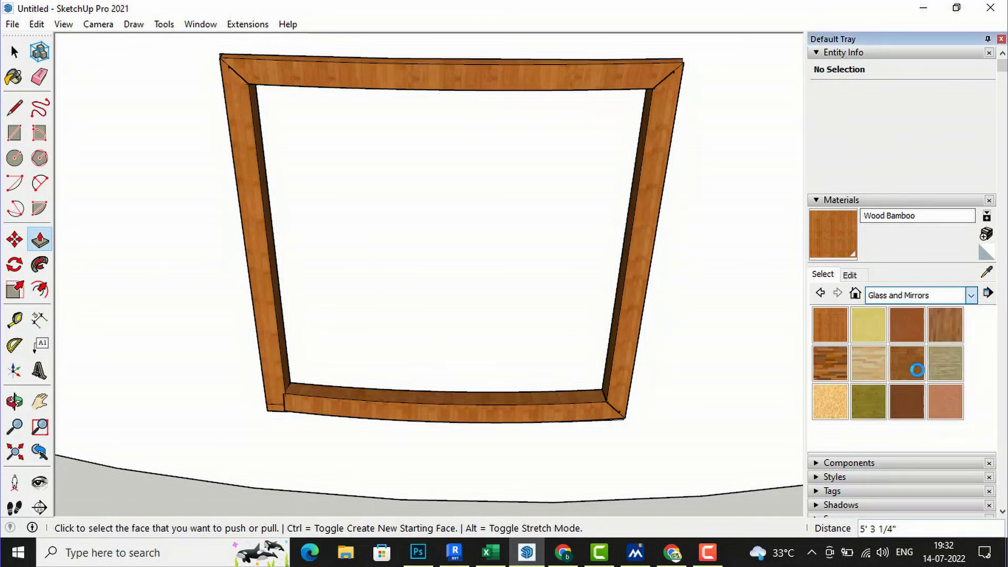
left_click(945, 325)
left_click(513, 210)
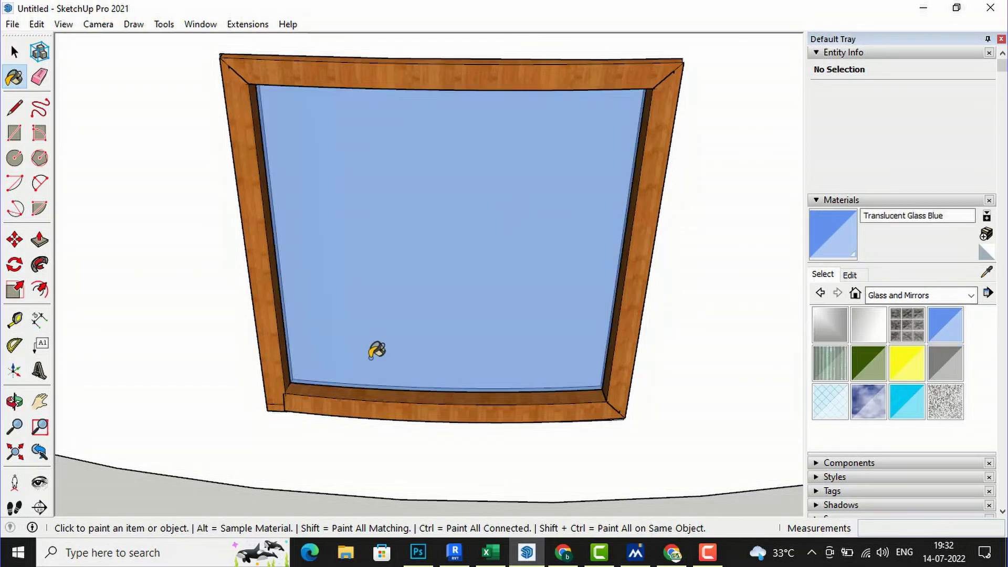
- Paint the pane's opposite face, on the other side of the curved wall, with Translucent Glass Blue
scroll(387, 328, "down", 5)
key("o")
left_click_drag(700, 304, 294, 288)
left_click_drag(515, 360, 139, 394)
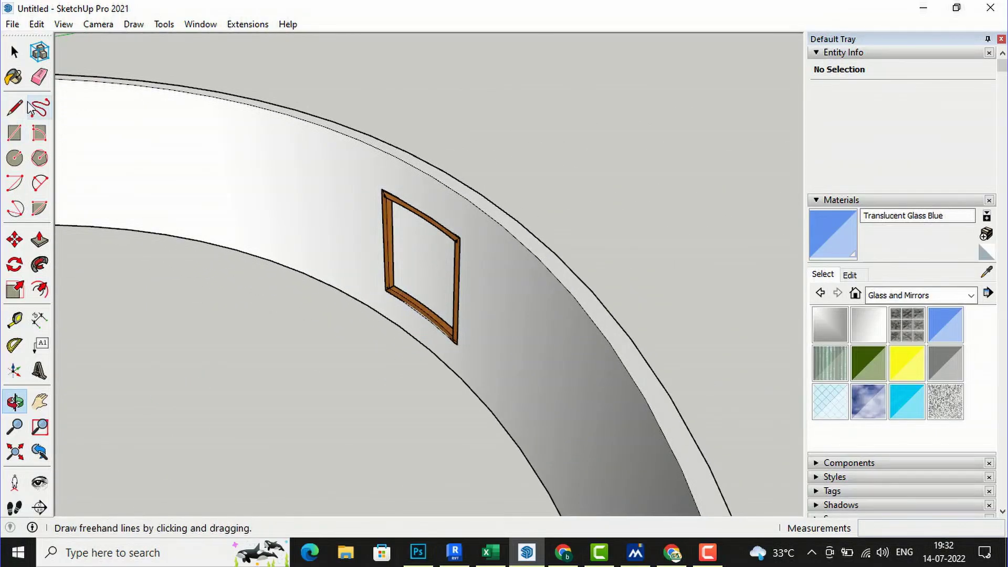
left_click(14, 77)
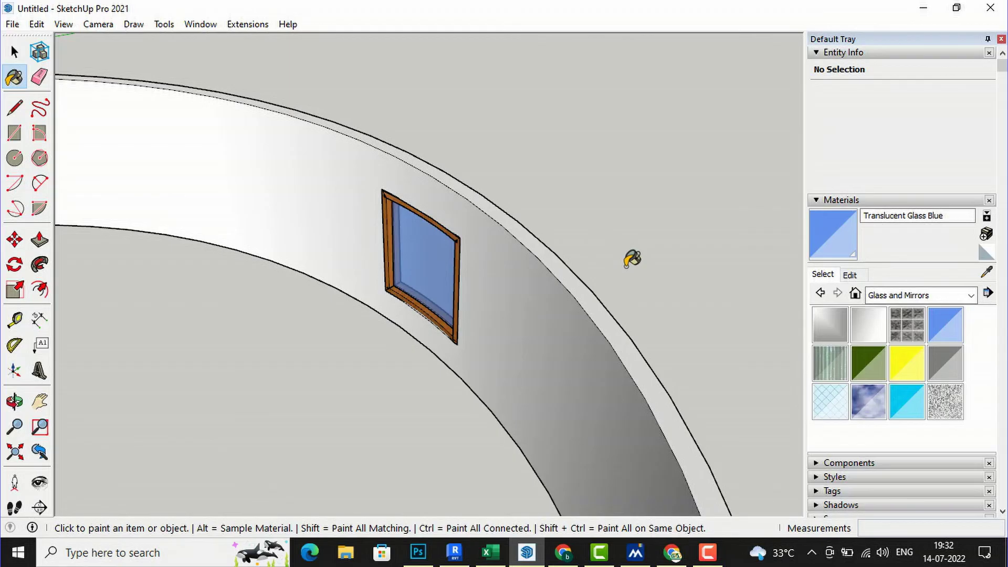
left_click_drag(673, 233, 277, 339)
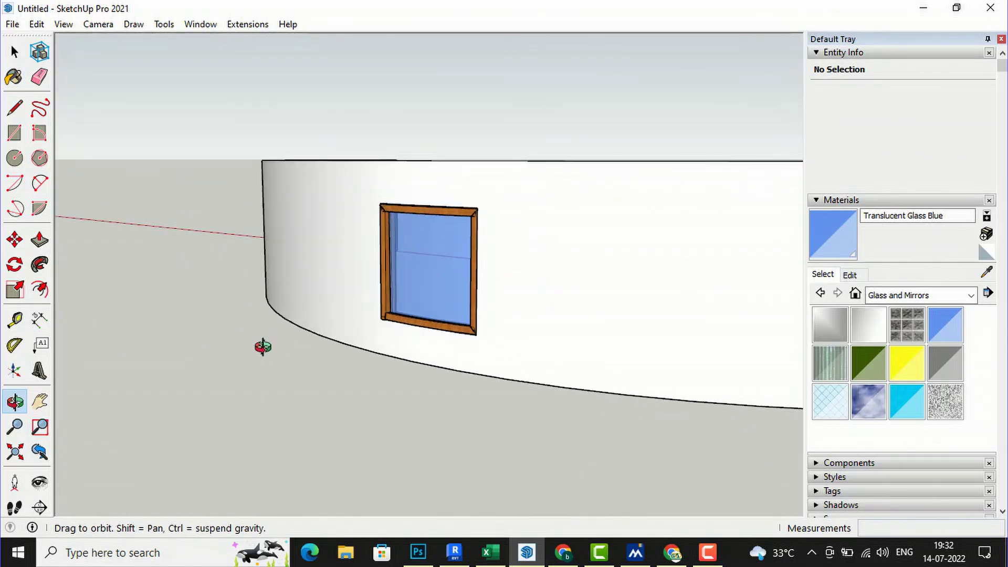
left_click_drag(471, 371, 903, 461)
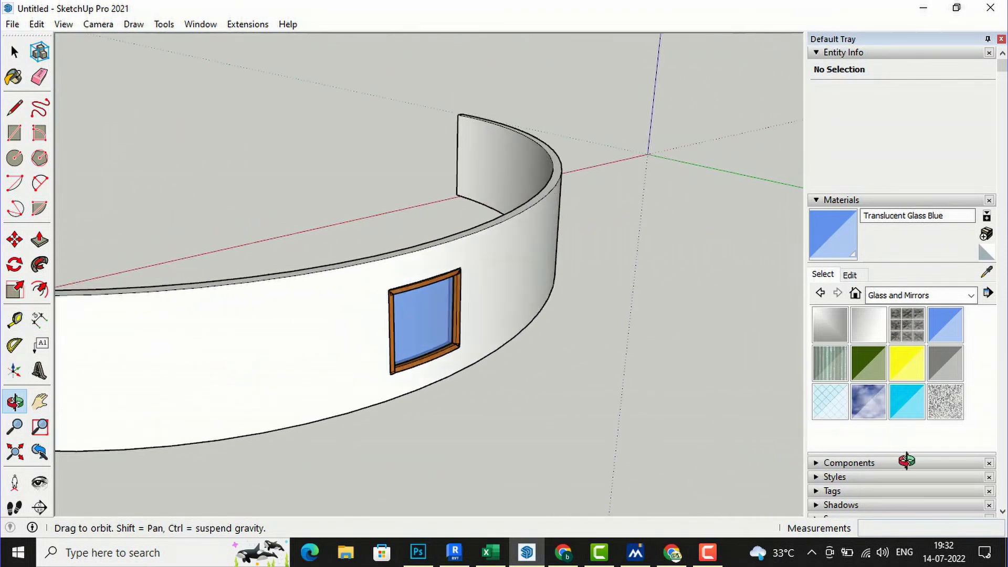
left_click_drag(605, 442, 233, 400)
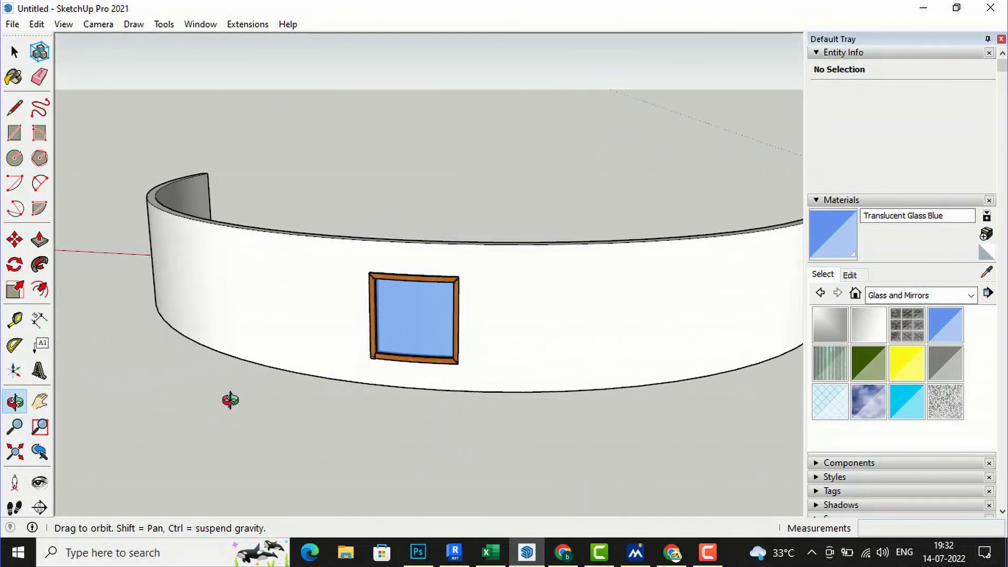